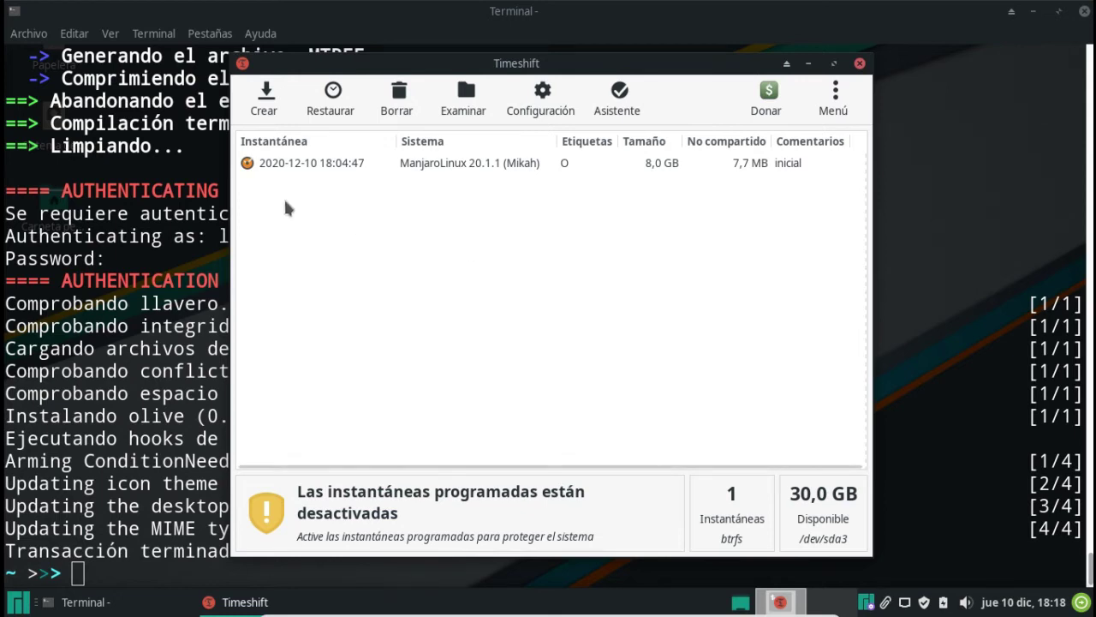
Create a new system snapshot and give it the comment "02-olive".
{"action": "left_click", "coordinate": [266, 99]}
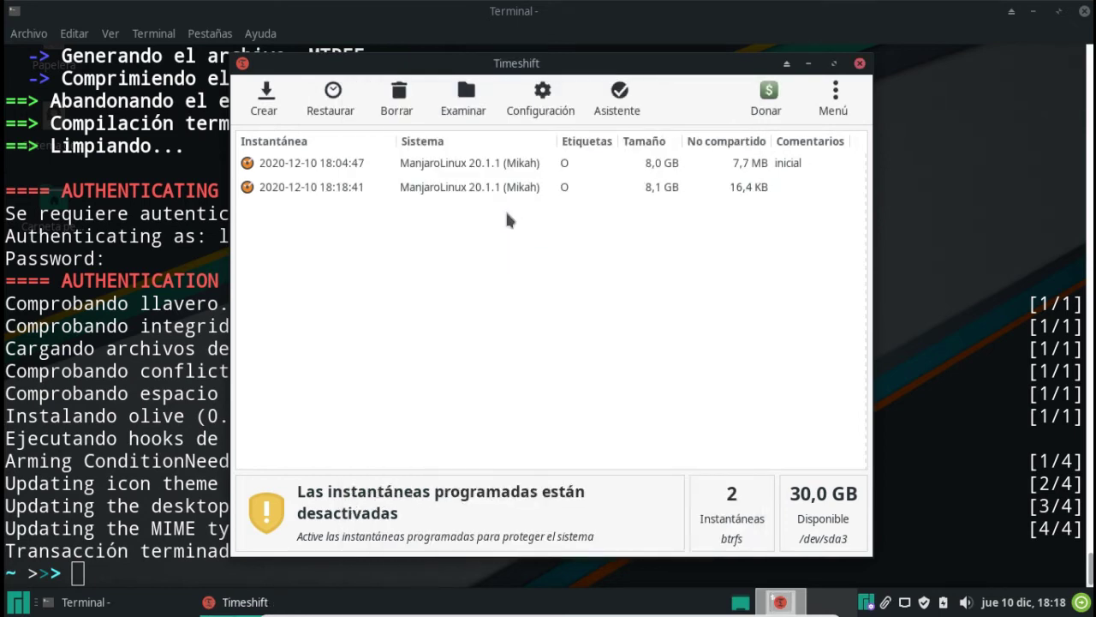
{"action": "left_click", "coordinate": [808, 187]}
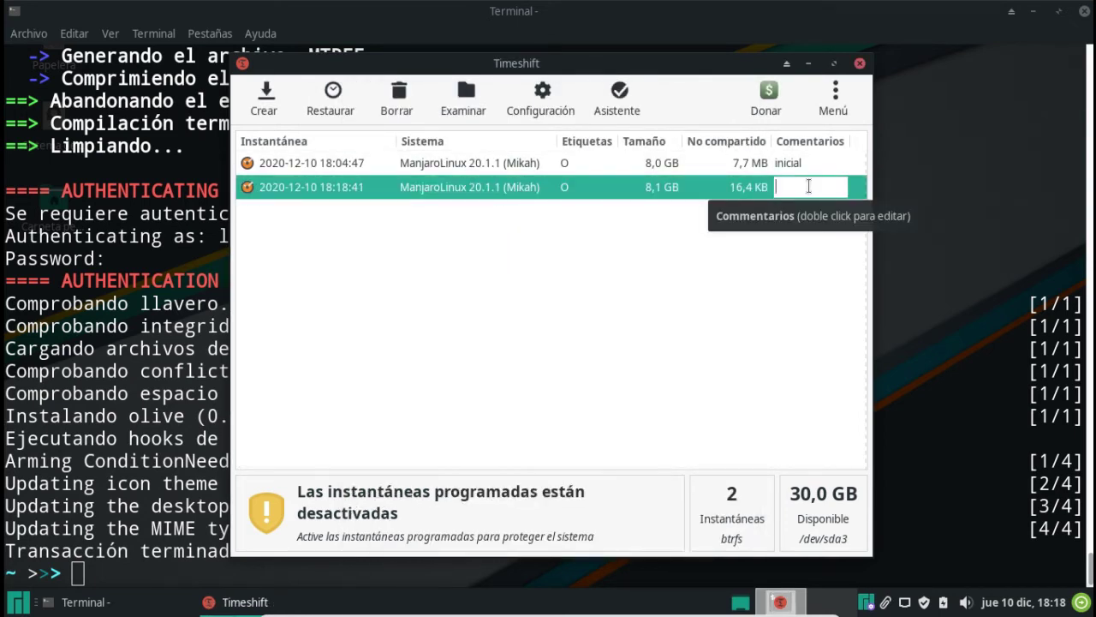
{"action": "type", "text": "olive"}
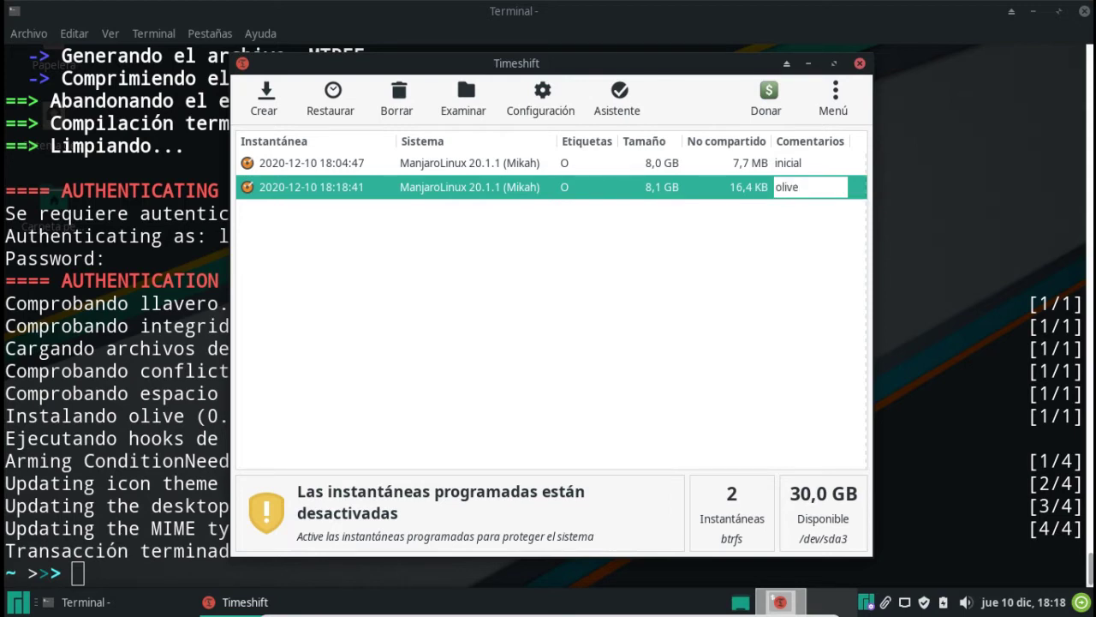
{"action": "key", "text": "Home"}
{"action": "type", "text": "02-"}
{"action": "key", "text": "Return"}
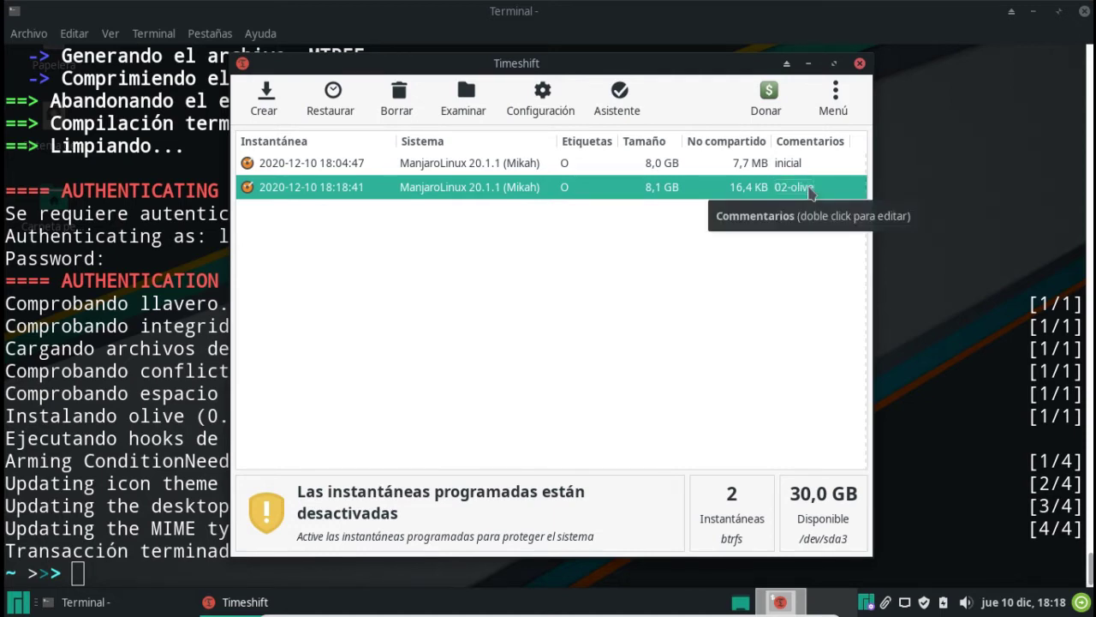
Change the comment of the 18:04:47 snapshot to "01-inicial".
{"action": "right_click", "coordinate": [801, 170]}
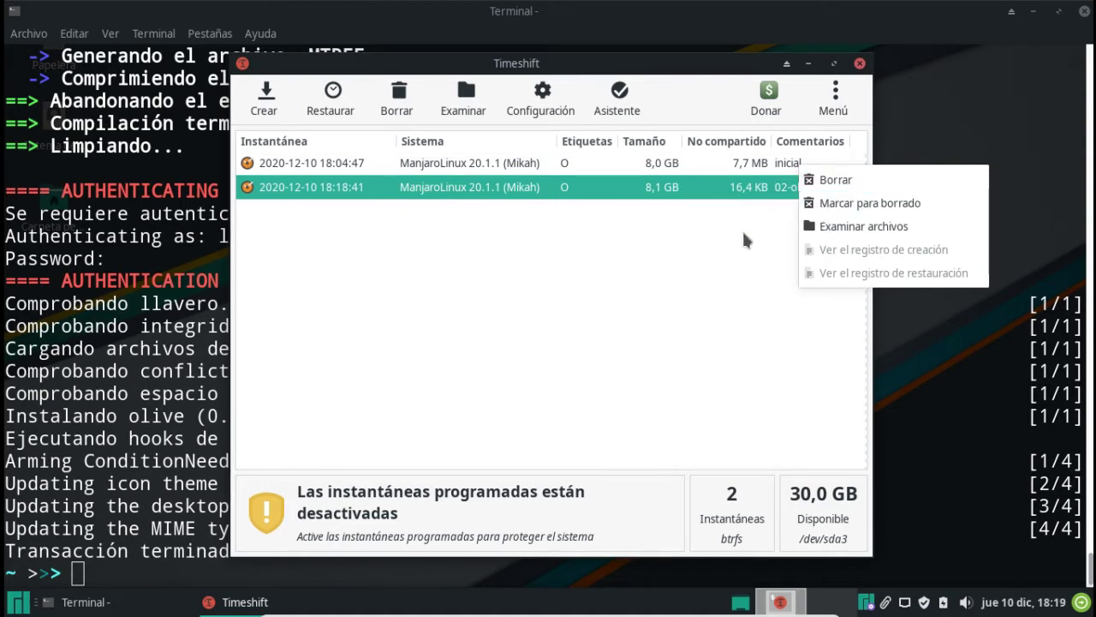
{"action": "left_click", "coordinate": [810, 163]}
{"action": "left_click", "coordinate": [810, 163]}
{"action": "left_click", "coordinate": [810, 162]}
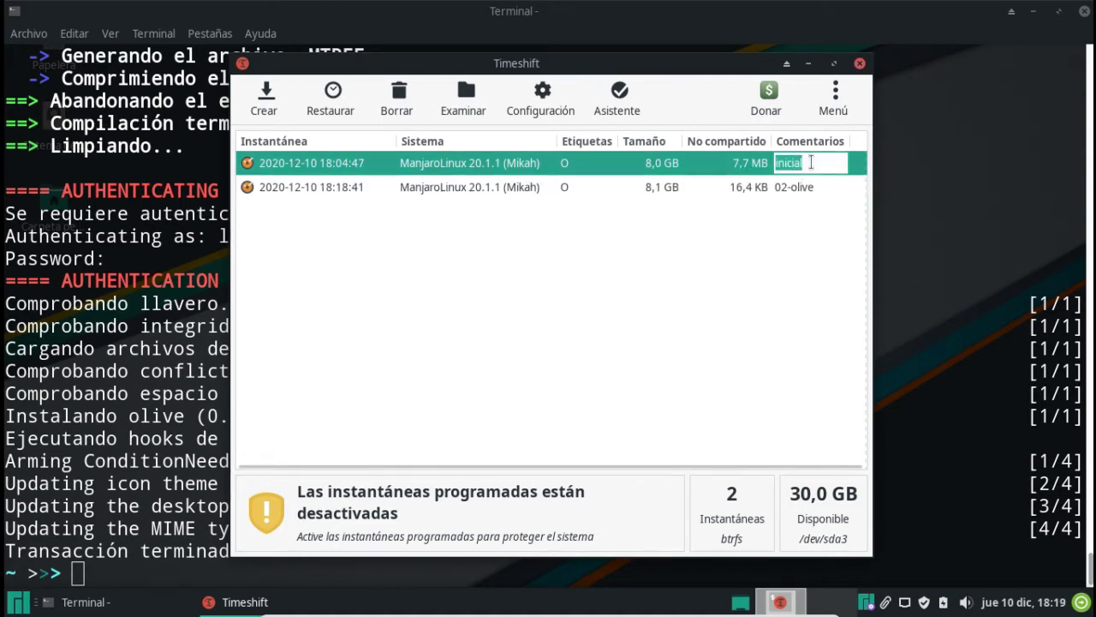
{"action": "key", "text": "Home"}
{"action": "type", "text": "01-"}
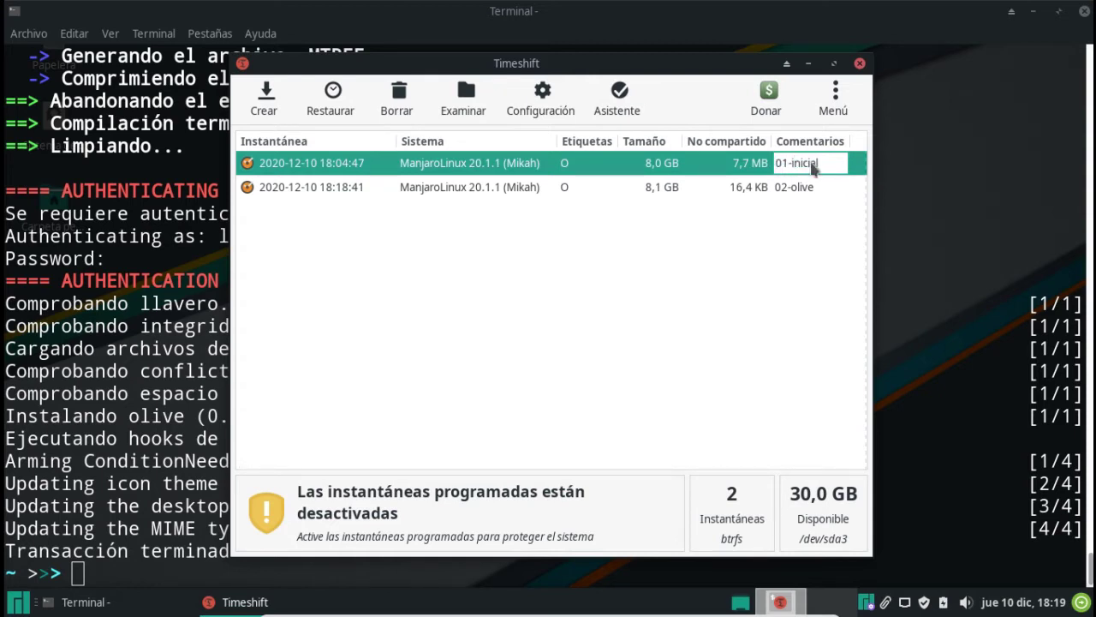
{"action": "key", "text": "Return"}
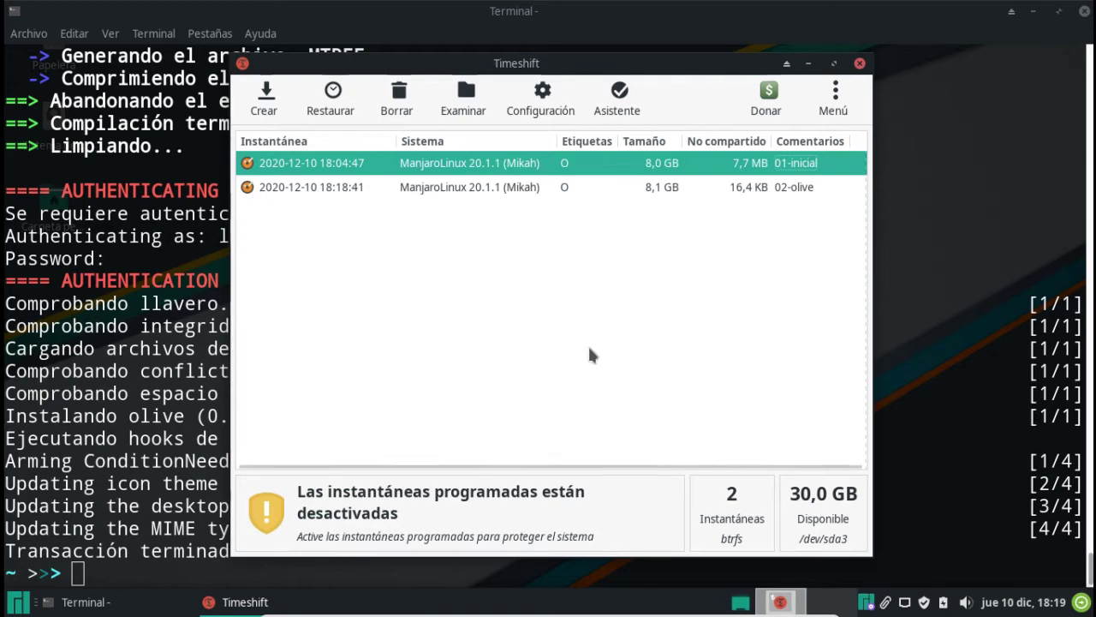
Close Timeshift and the terminal, and launch Añadir/Quitar software after searching the applications for "pamac".
{"action": "left_click", "coordinate": [860, 64]}
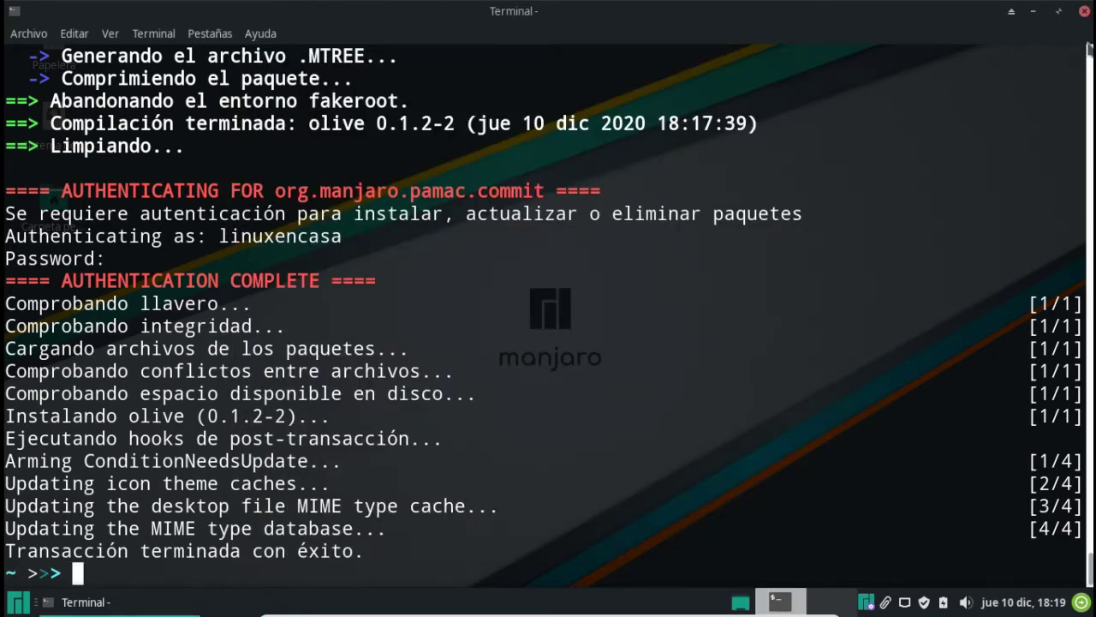
{"action": "left_click", "coordinate": [1083, 11]}
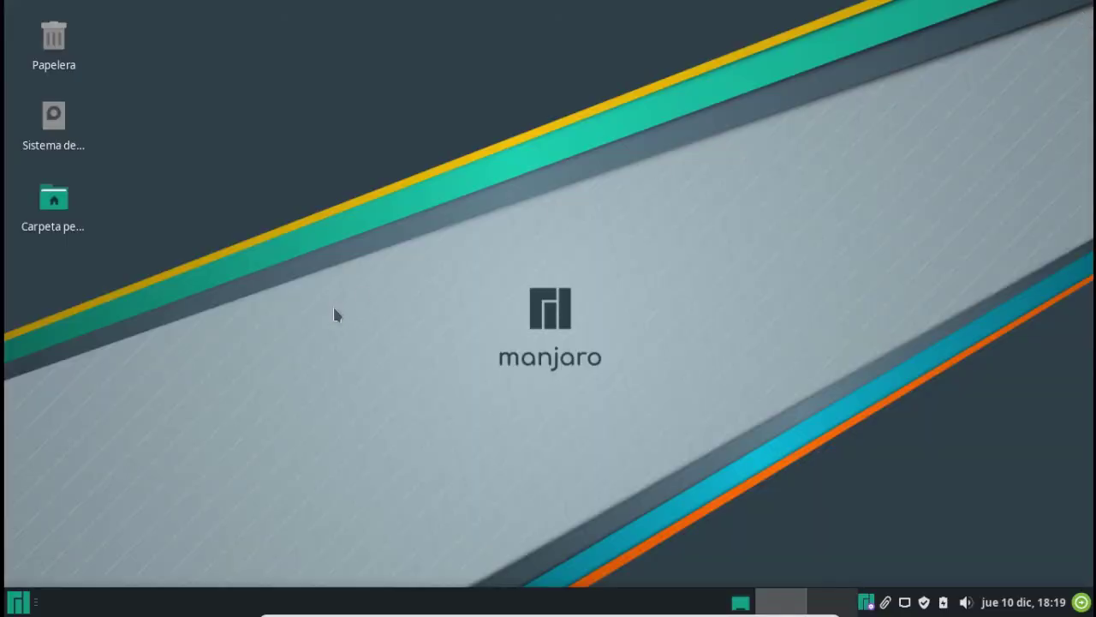
{"action": "left_click", "coordinate": [18, 602]}
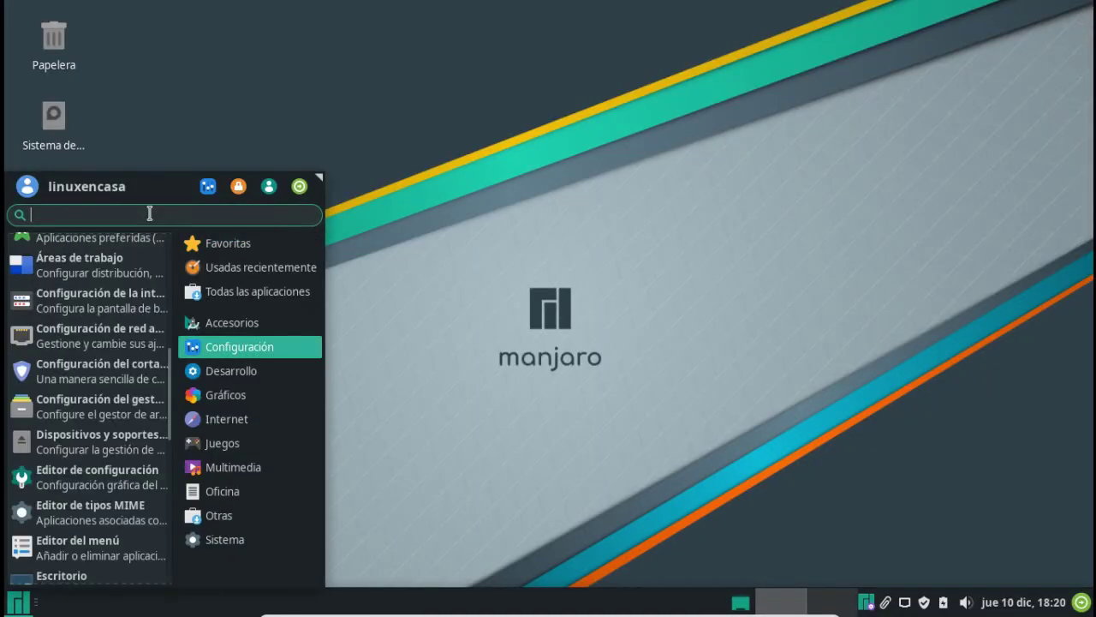
{"action": "type", "text": "pama"}
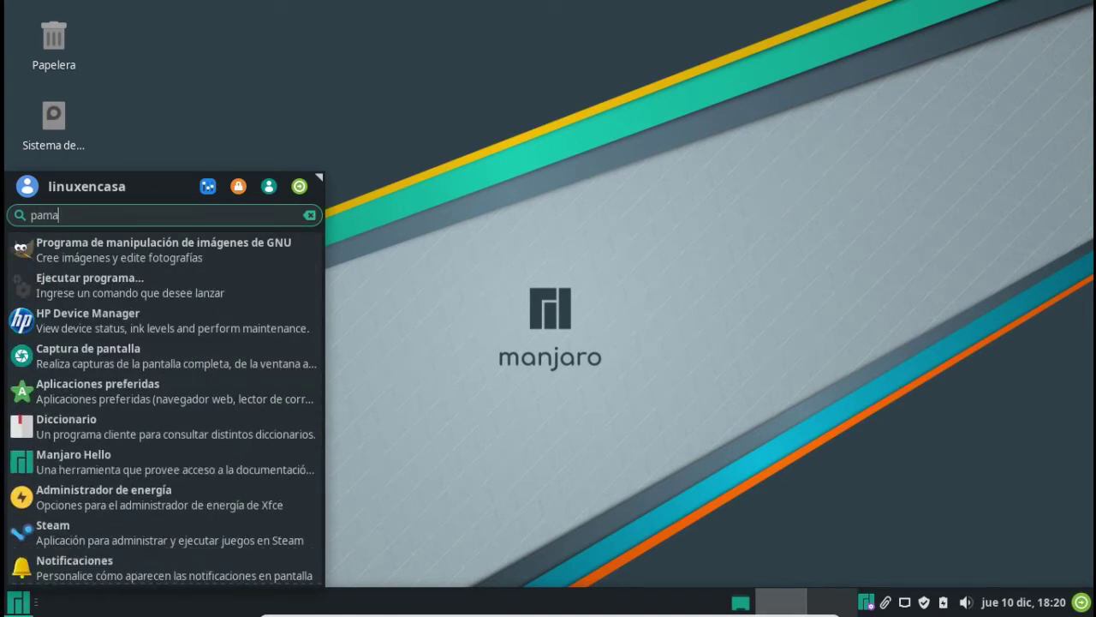
{"action": "type", "text": "c"}
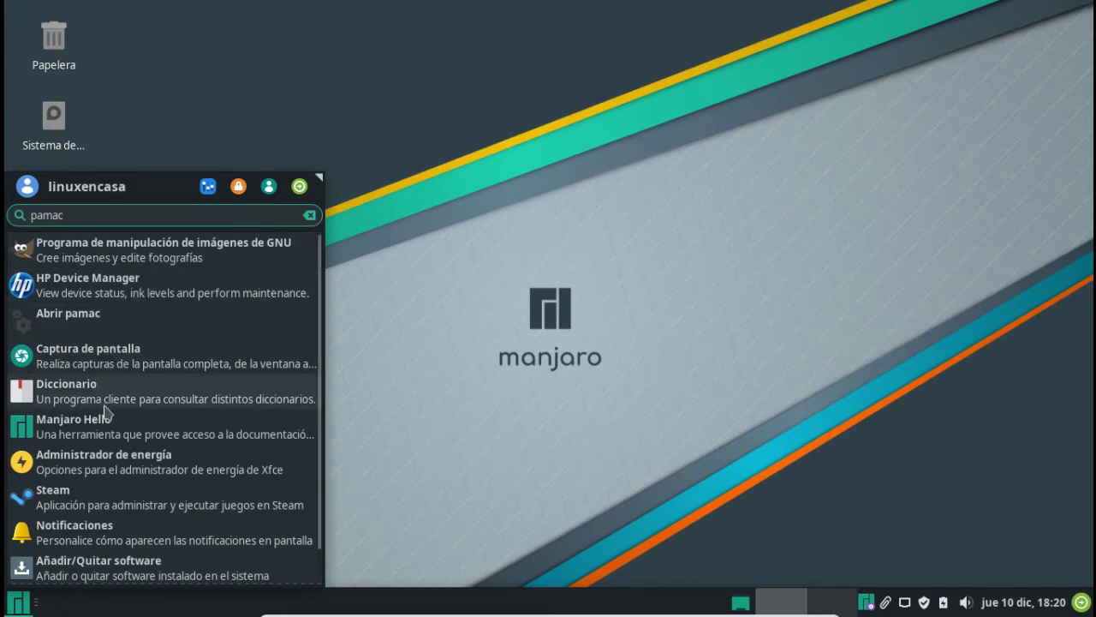
{"action": "scroll", "coordinate": [105, 414], "scroll_direction": "down", "scroll_amount": 1}
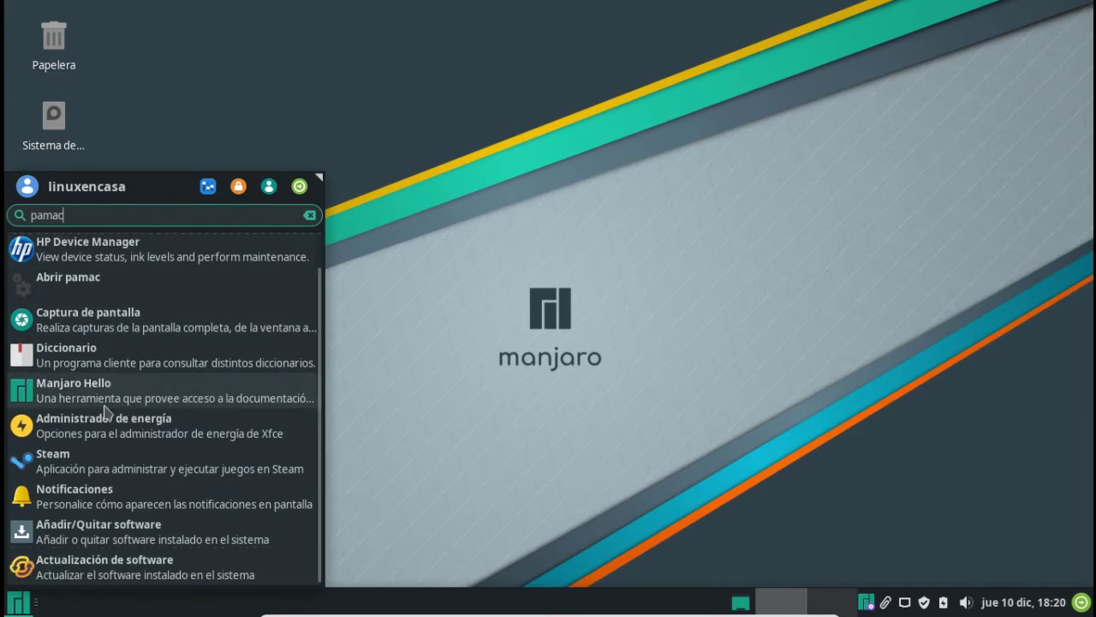
{"action": "left_click", "coordinate": [99, 529]}
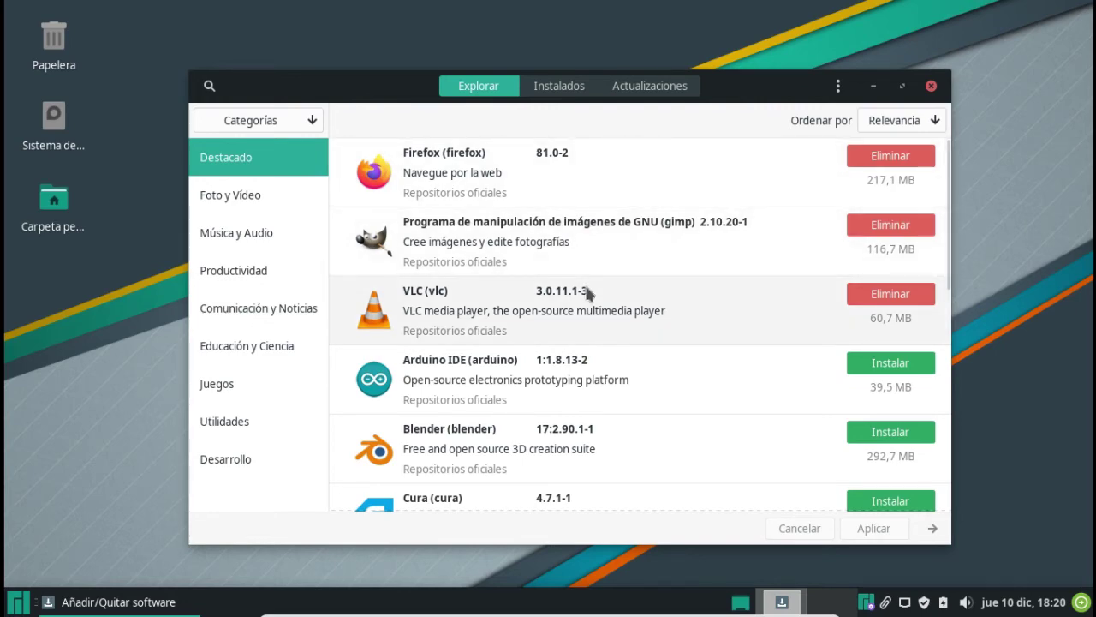
Maximize the package manager, open its preferences with the account password, and enable AUR support.
{"action": "scroll", "coordinate": [586, 287], "scroll_direction": "down", "scroll_amount": 2}
{"action": "key", "text": "alt+F10"}
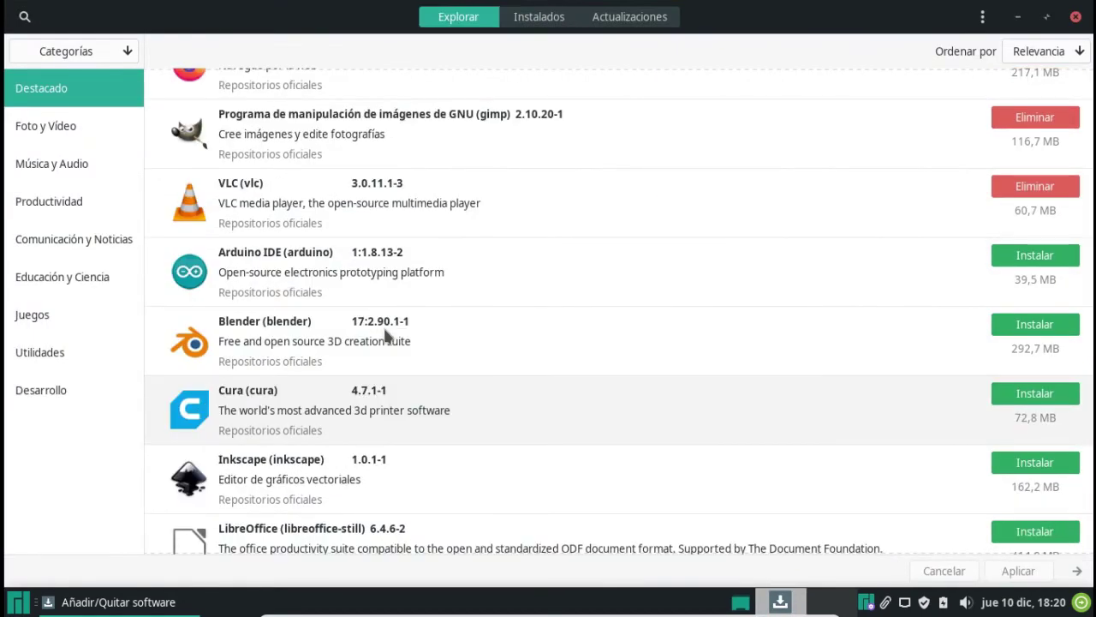
{"action": "type", "text": "*******"}
{"action": "key", "text": "Return"}
{"action": "left_click", "coordinate": [276, 174]}
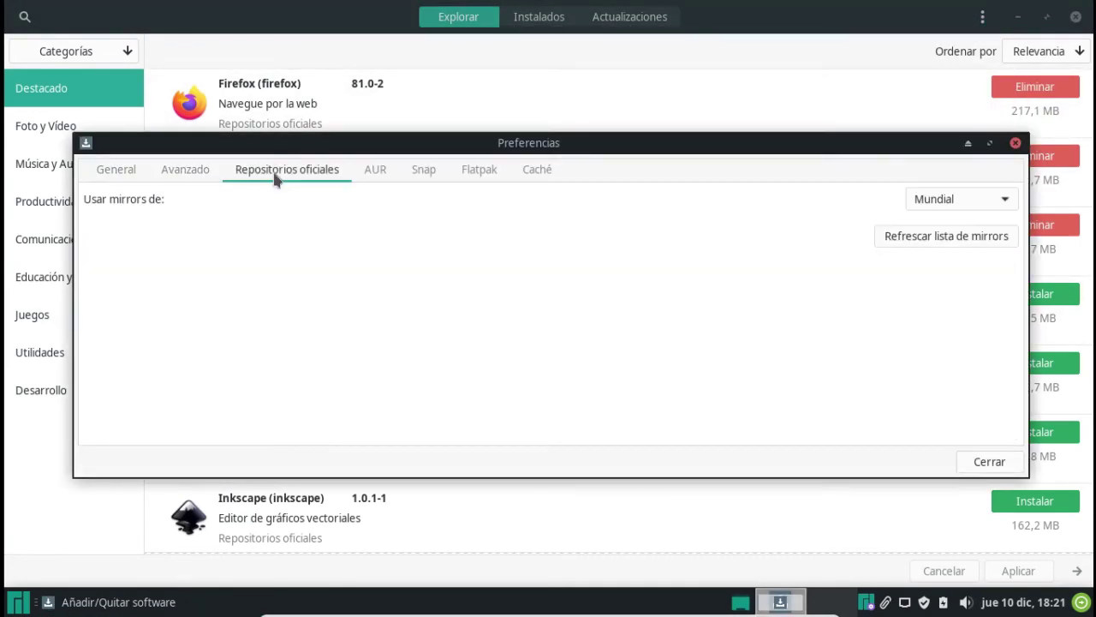
{"action": "left_click", "coordinate": [374, 173]}
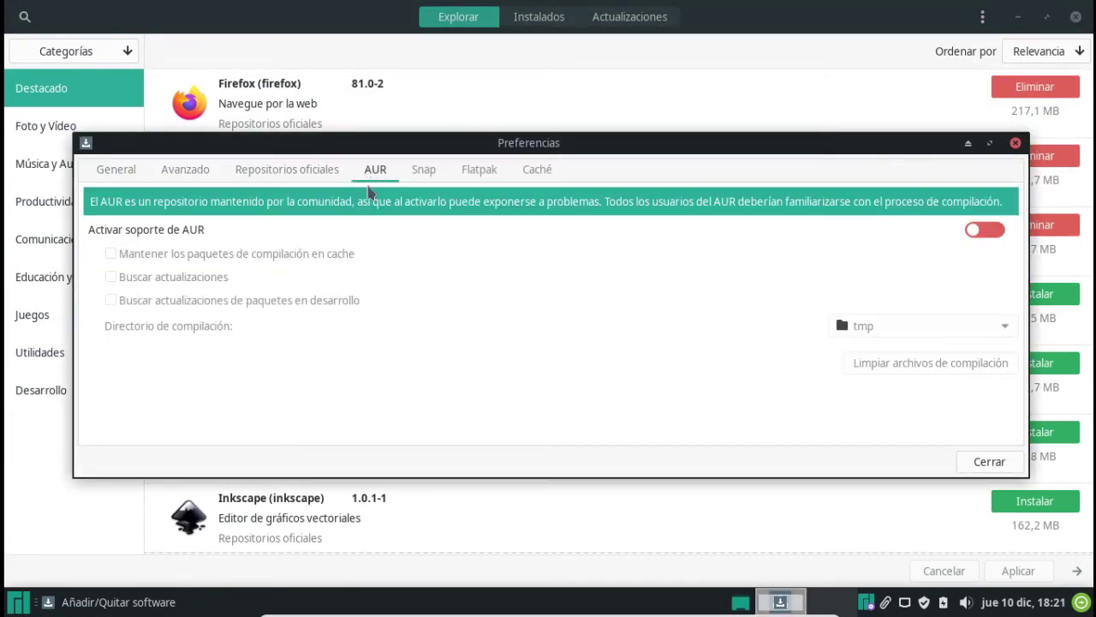
{"action": "left_click", "coordinate": [986, 233]}
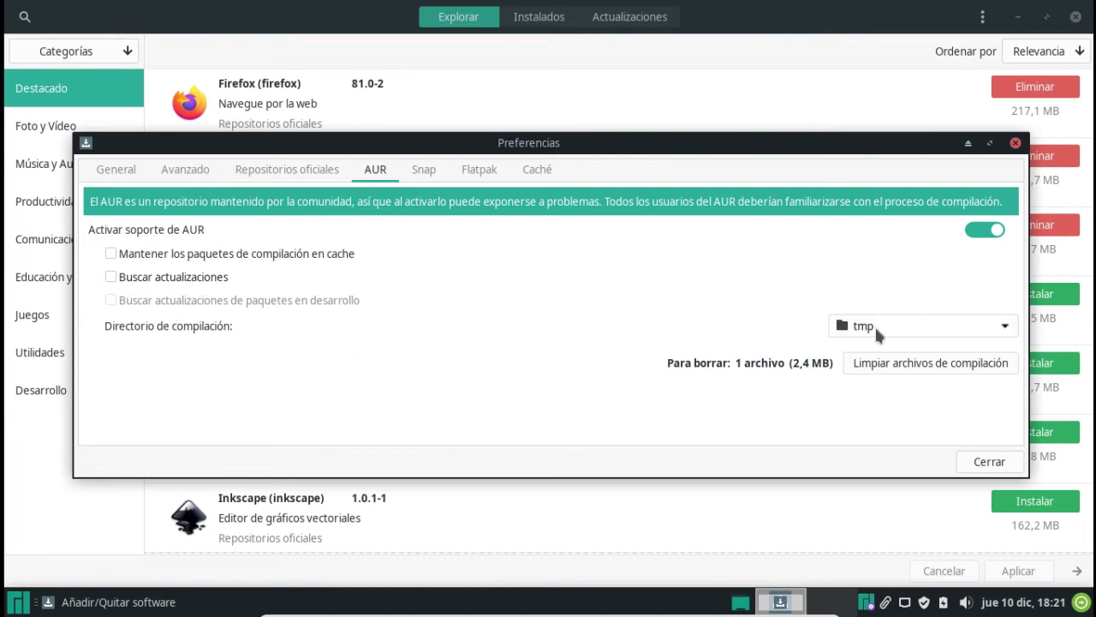
Review the Snap, Flatpak and AUR settings, and close the preferences.
{"action": "left_click", "coordinate": [417, 174]}
{"action": "left_click", "coordinate": [478, 174]}
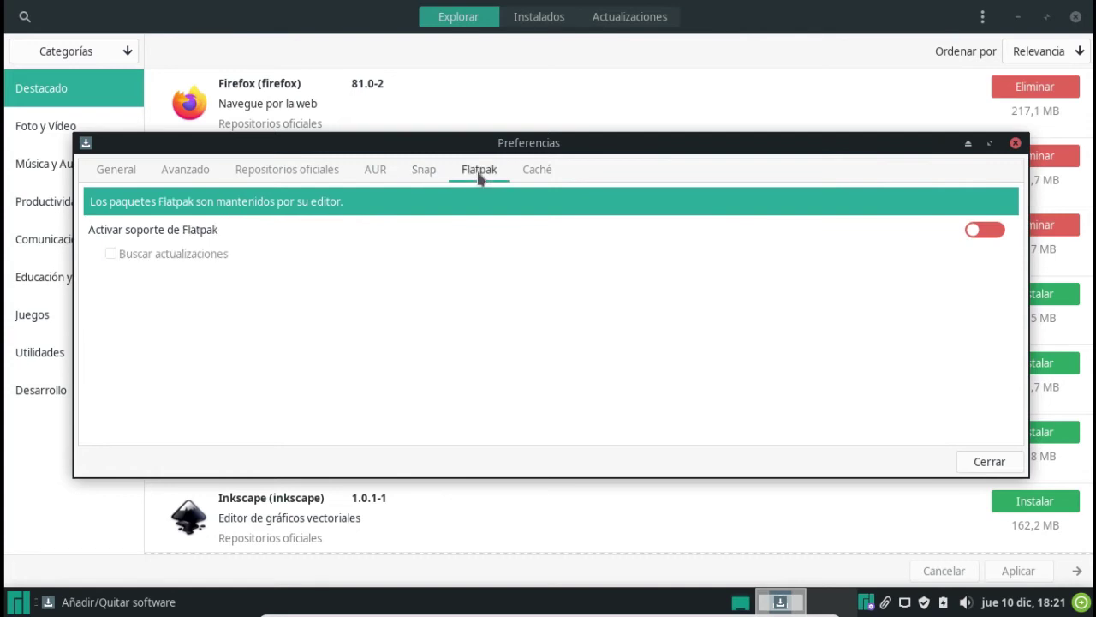
{"action": "left_click", "coordinate": [373, 172]}
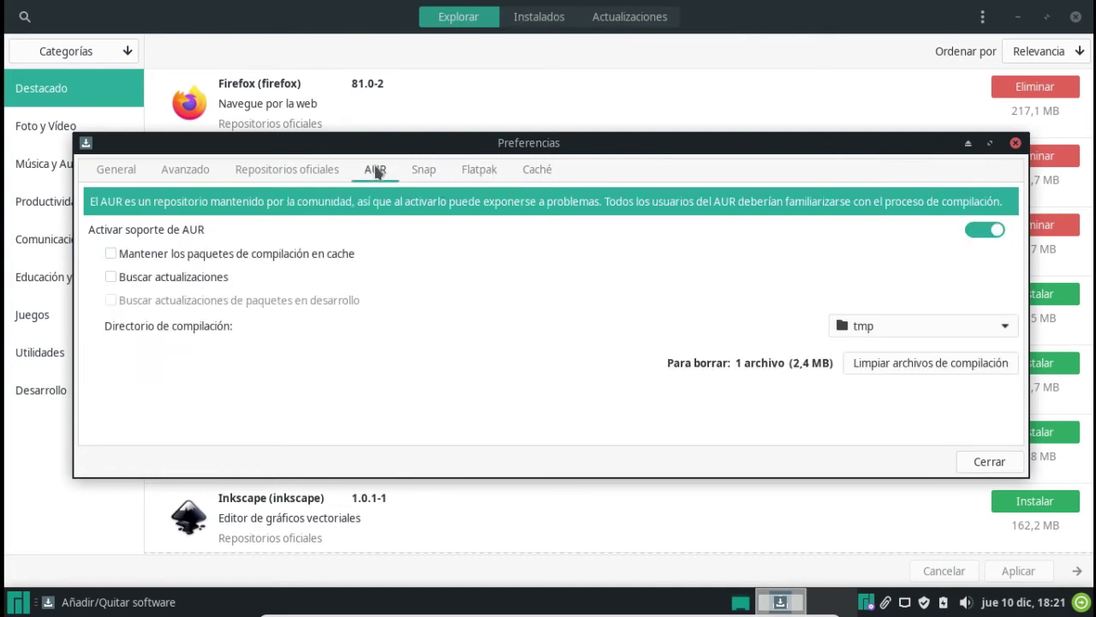
{"action": "left_click", "coordinate": [989, 463]}
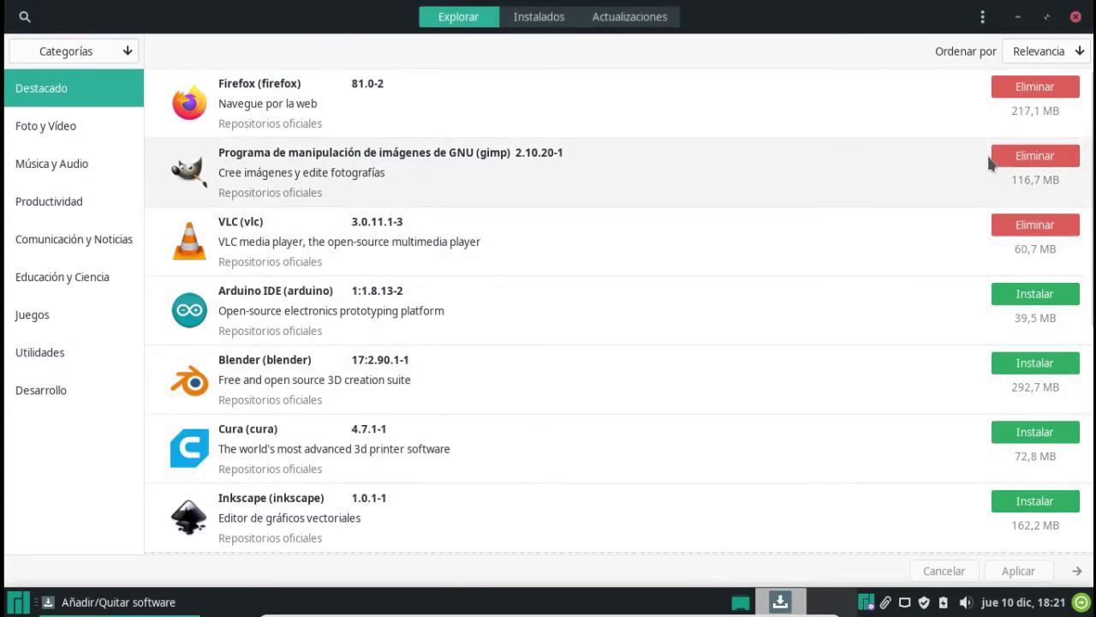
Check the pending updates and the installed packages, and return to the software catalogue.
{"action": "left_click", "coordinate": [661, 17]}
{"action": "left_click", "coordinate": [557, 16]}
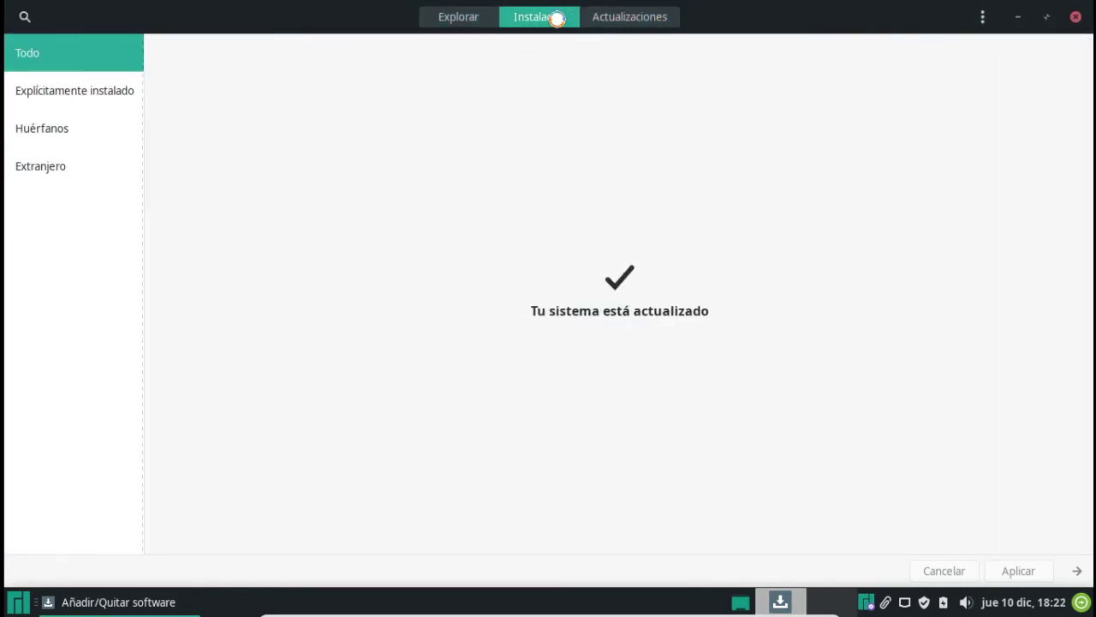
{"action": "left_click", "coordinate": [455, 17]}
Search the packages for "google chrome" and look through the results for the browser package.
{"action": "key", "text": "ctrl+f"}
{"action": "type", "text": "chrome"}
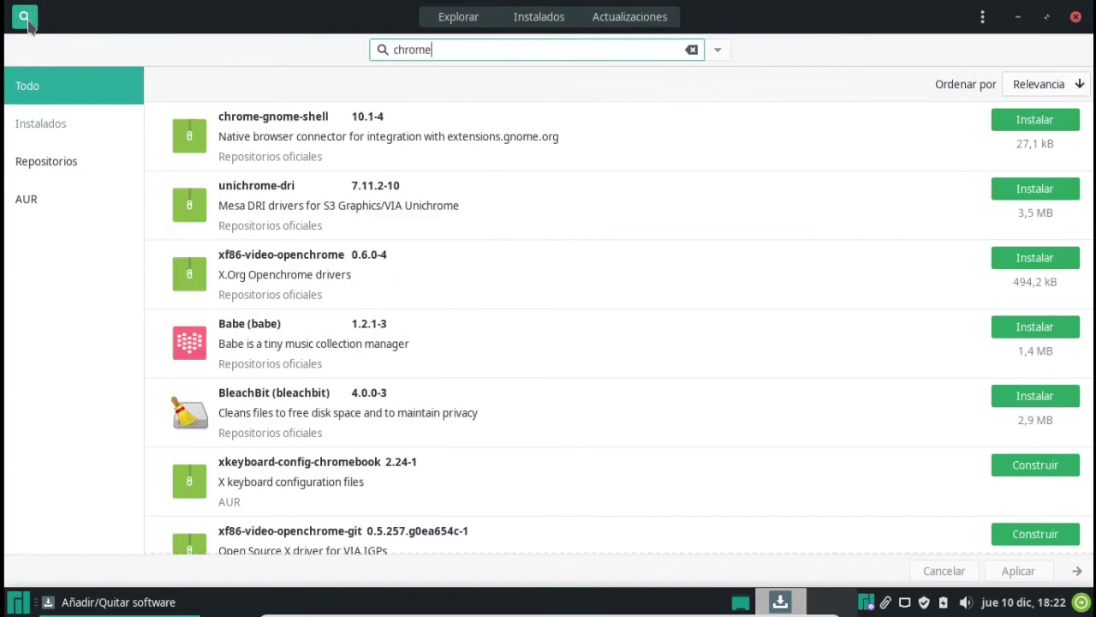
{"action": "scroll", "coordinate": [377, 257], "scroll_direction": "down", "scroll_amount": 10}
{"action": "left_click", "coordinate": [393, 49]}
{"action": "type", "text": "google"}
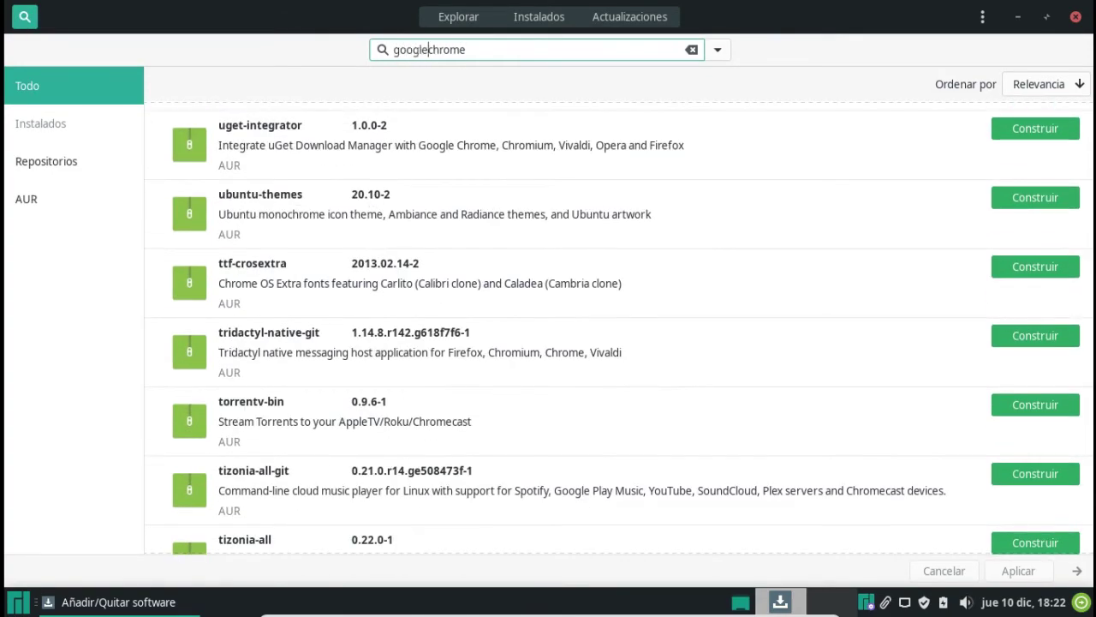
{"action": "scroll", "coordinate": [385, 302], "scroll_direction": "down", "scroll_amount": 10}
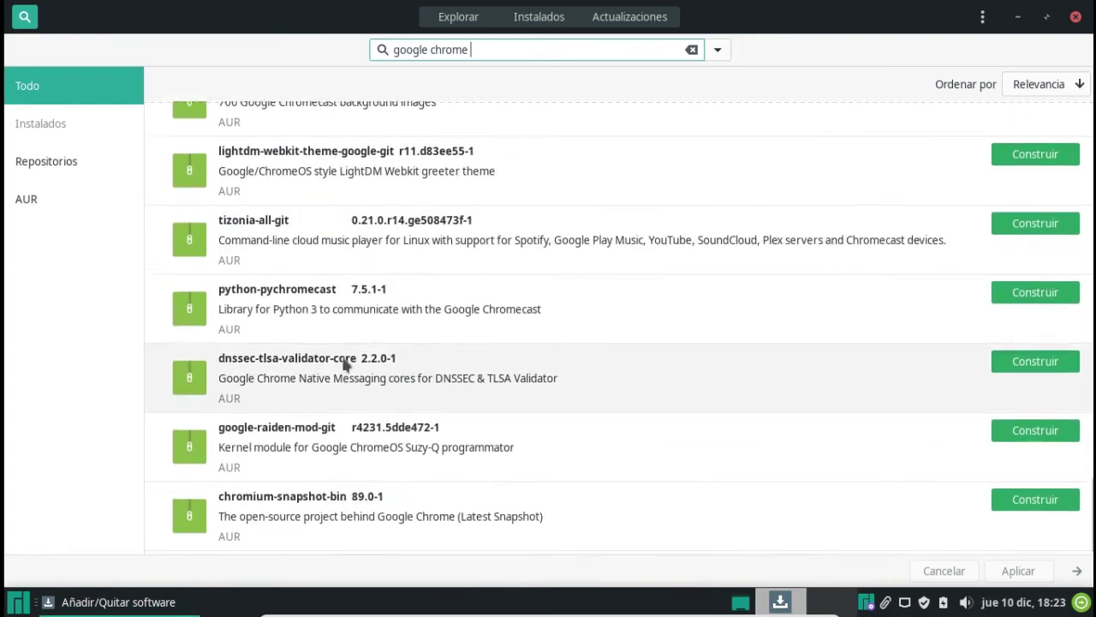
{"action": "scroll", "coordinate": [314, 278], "scroll_direction": "down", "scroll_amount": 5}
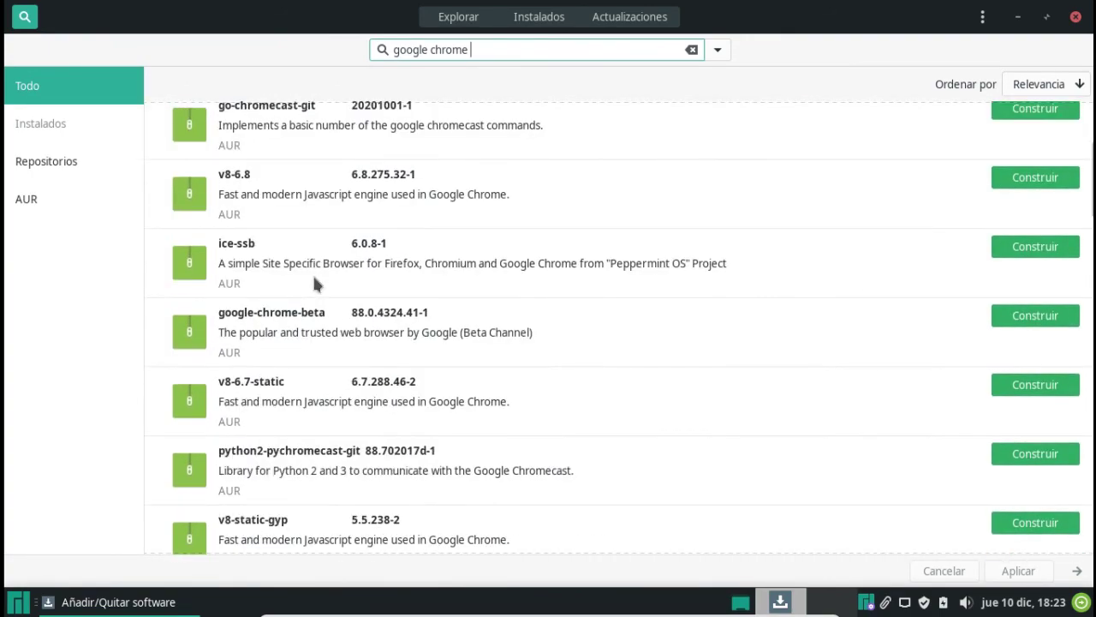
{"action": "scroll", "coordinate": [288, 313], "scroll_direction": "down", "scroll_amount": 6}
Open the details of the AUR package google-chrome-dev, build it and apply the transaction.
{"action": "left_click", "coordinate": [289, 313]}
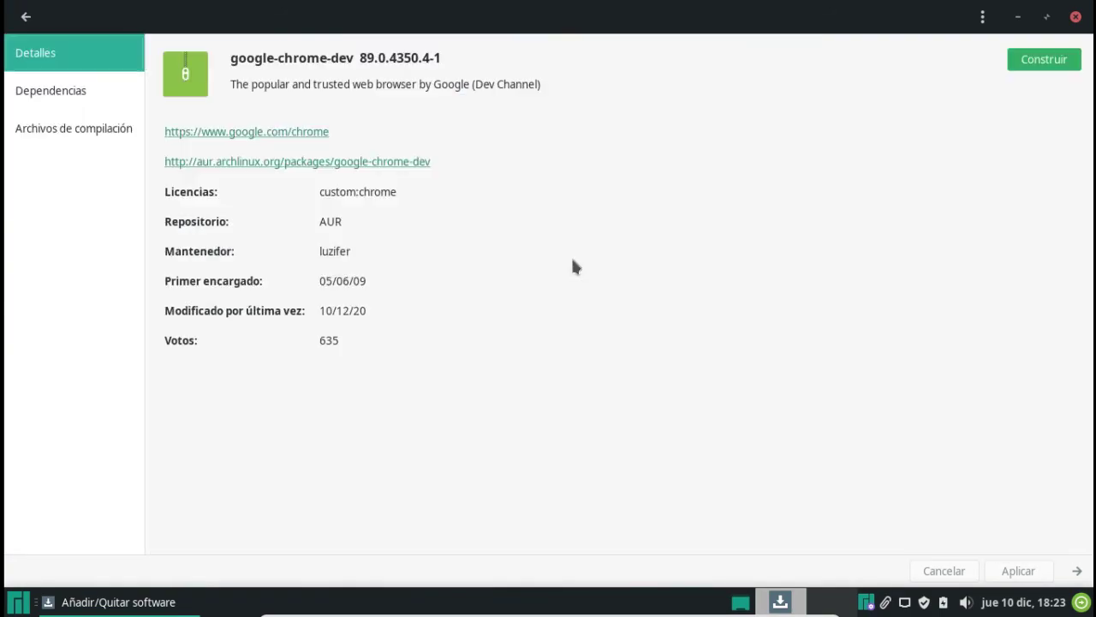
{"action": "left_click", "coordinate": [999, 568]}
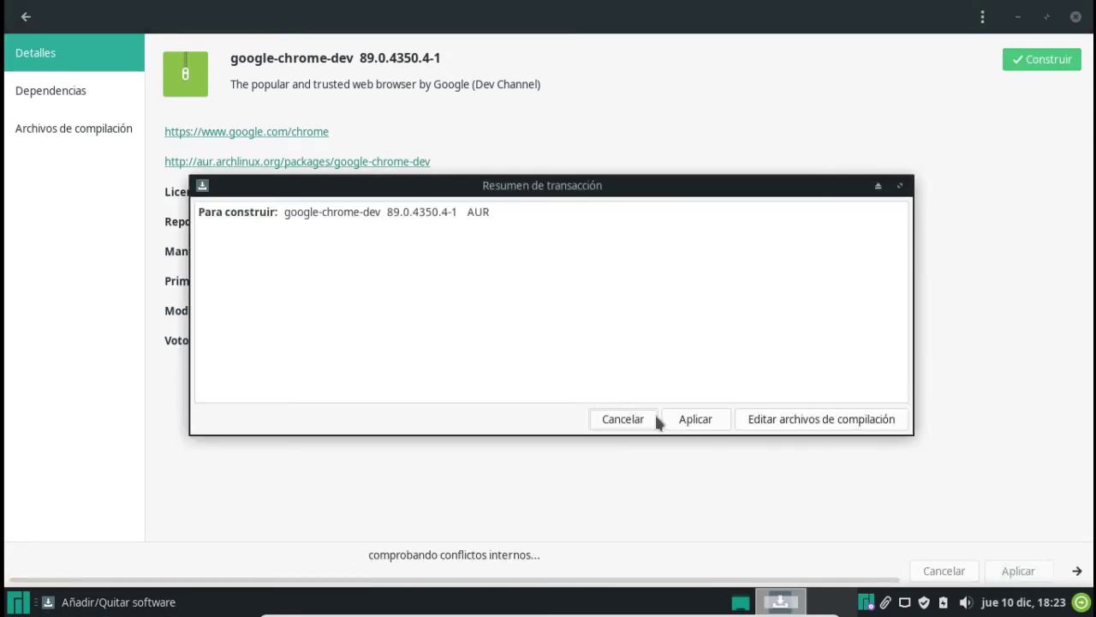
{"action": "left_click", "coordinate": [701, 421]}
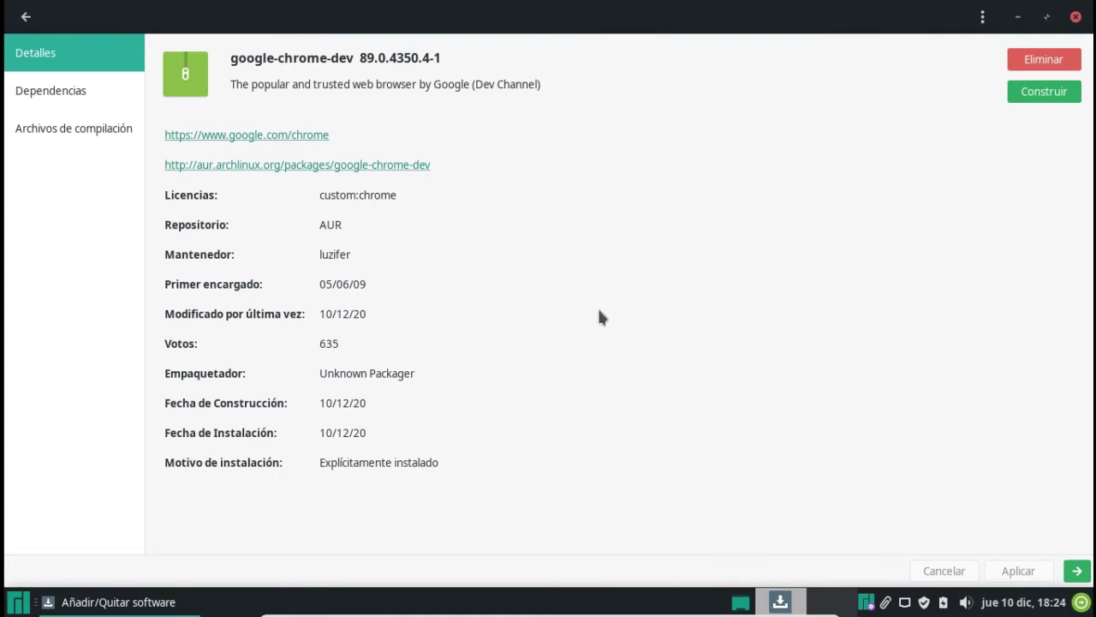
Launch the Google Chrome (unstable) browser from the Internet applications and get to its welcome page.
{"action": "left_click", "coordinate": [17, 602]}
{"action": "left_click", "coordinate": [225, 419]}
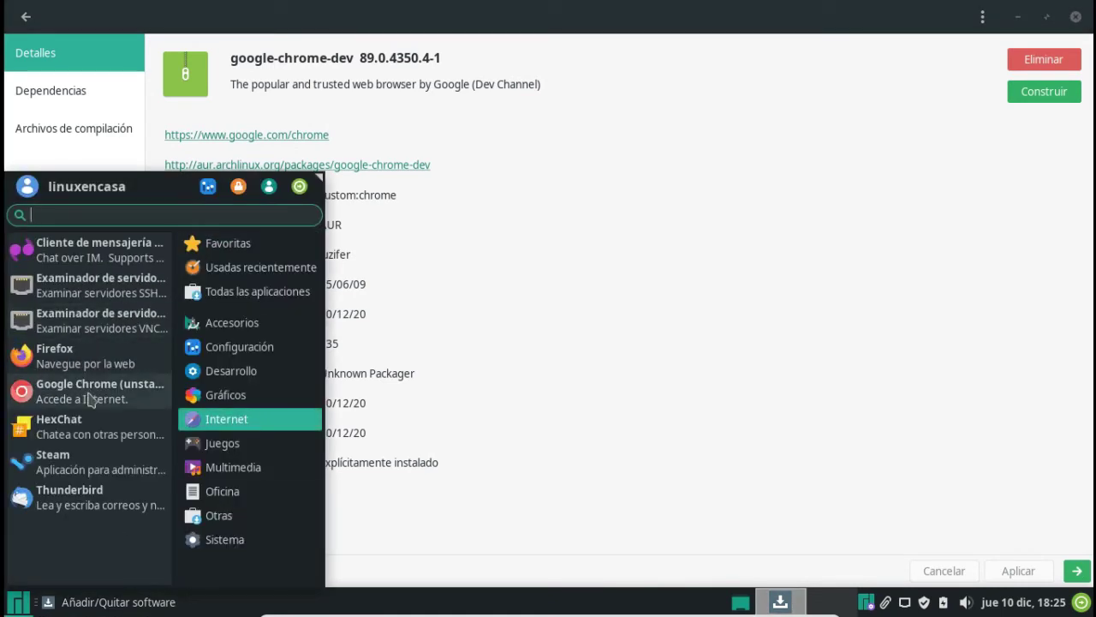
{"action": "left_click", "coordinate": [68, 387]}
{"action": "left_click", "coordinate": [714, 344]}
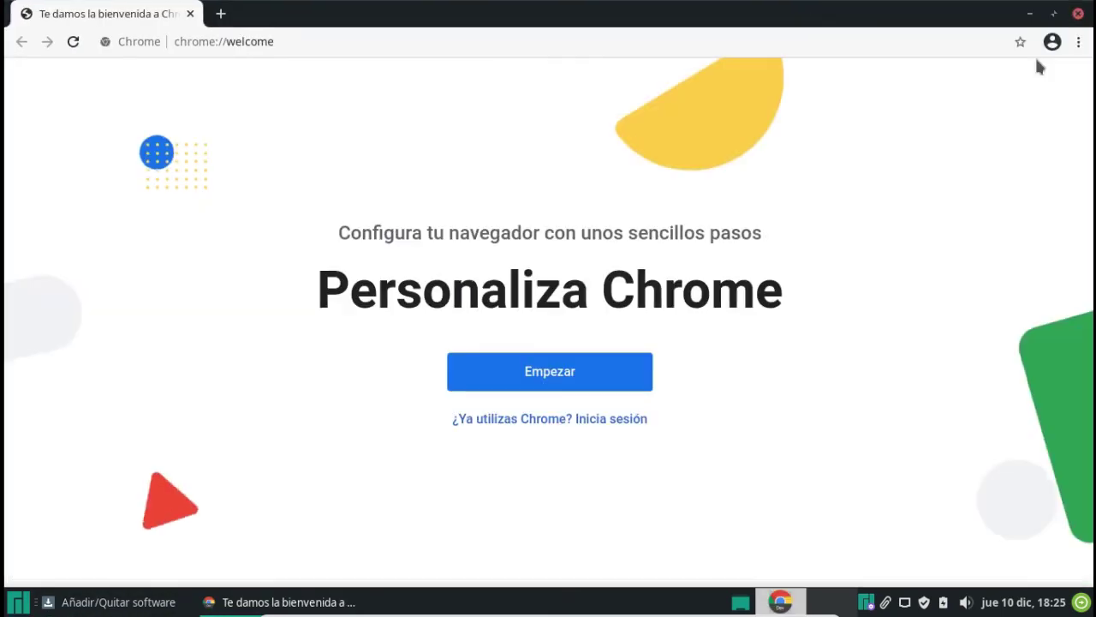
Quit Google Chrome and close the package manager.
{"action": "left_click", "coordinate": [1078, 41]}
{"action": "mouse_move", "coordinate": [865, 348]}
{"action": "left_click", "coordinate": [642, 351]}
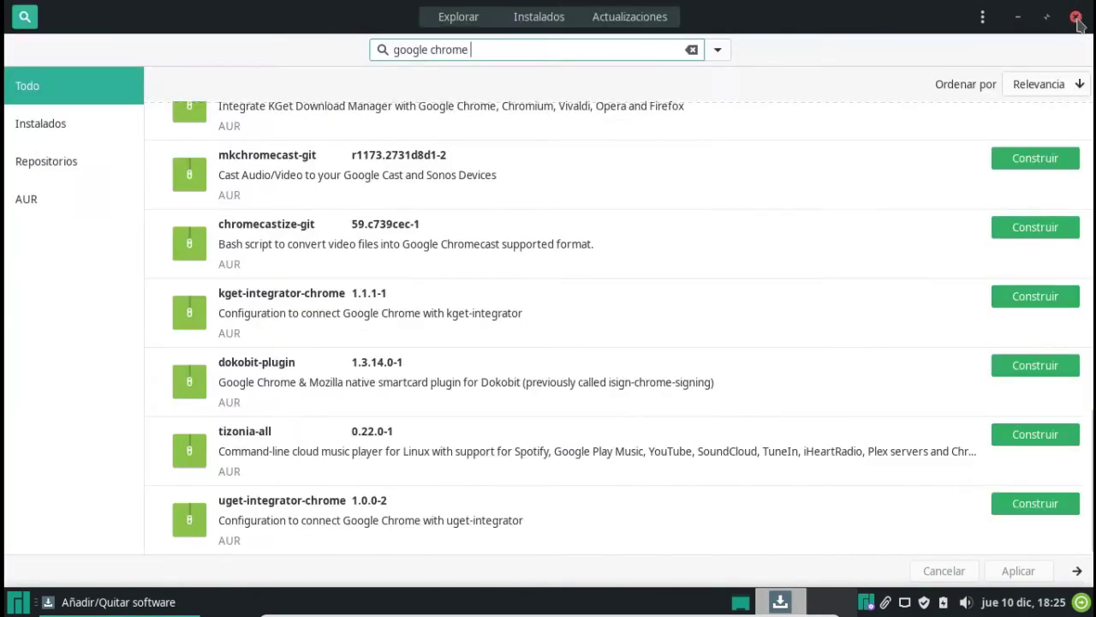
{"action": "left_click", "coordinate": [1076, 17]}
Launch Timeshift from the recently used applications and authenticate with the account password.
{"action": "left_click", "coordinate": [17, 602]}
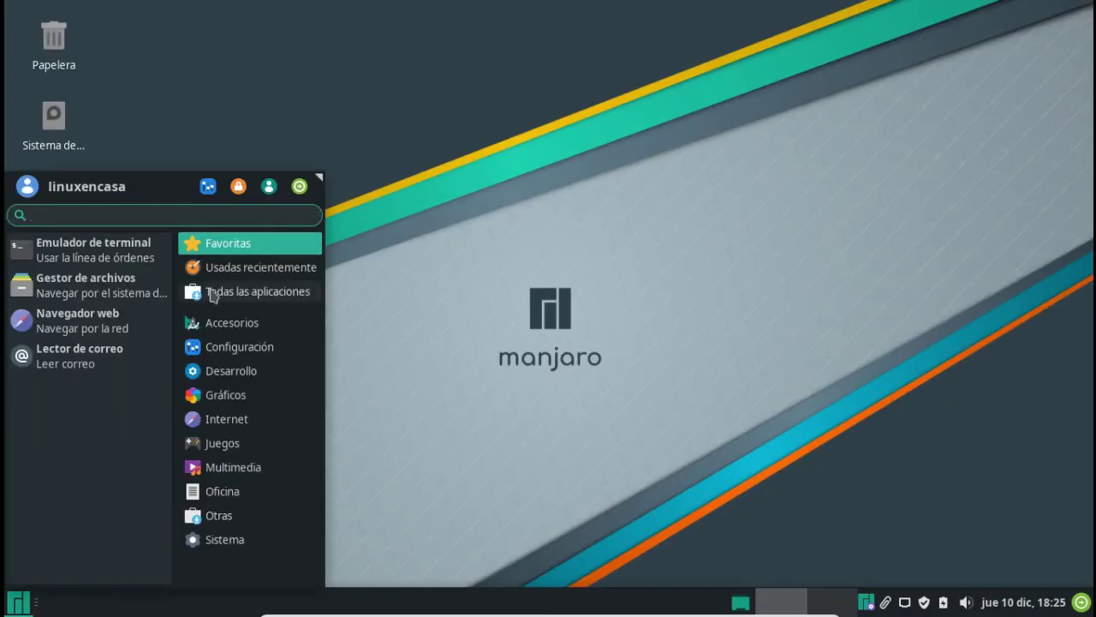
{"action": "left_click", "coordinate": [216, 541]}
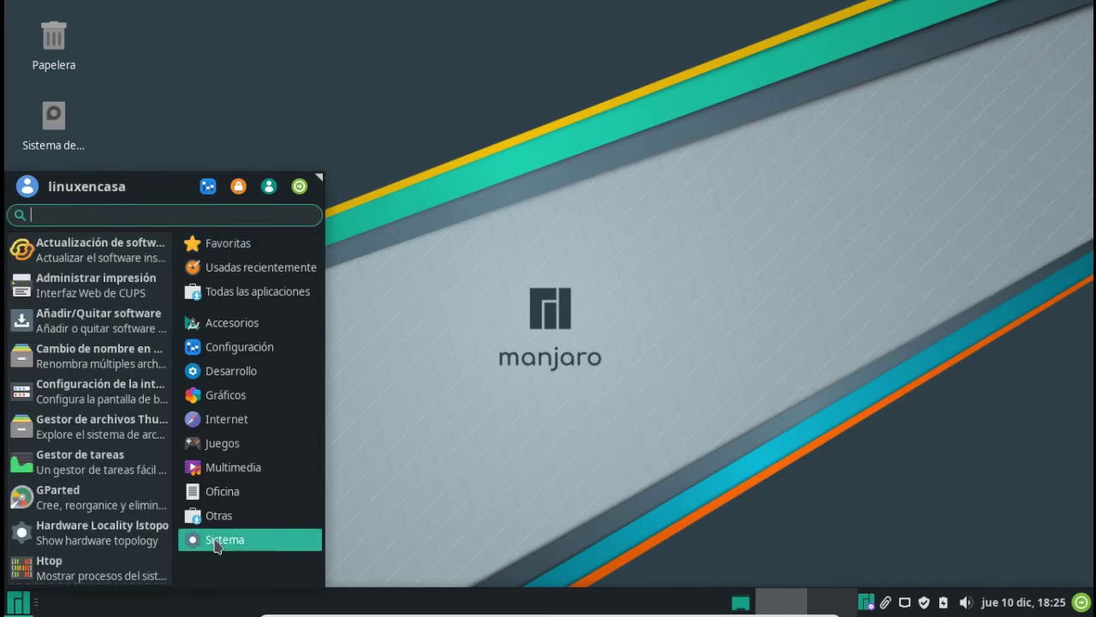
{"action": "left_click", "coordinate": [216, 272]}
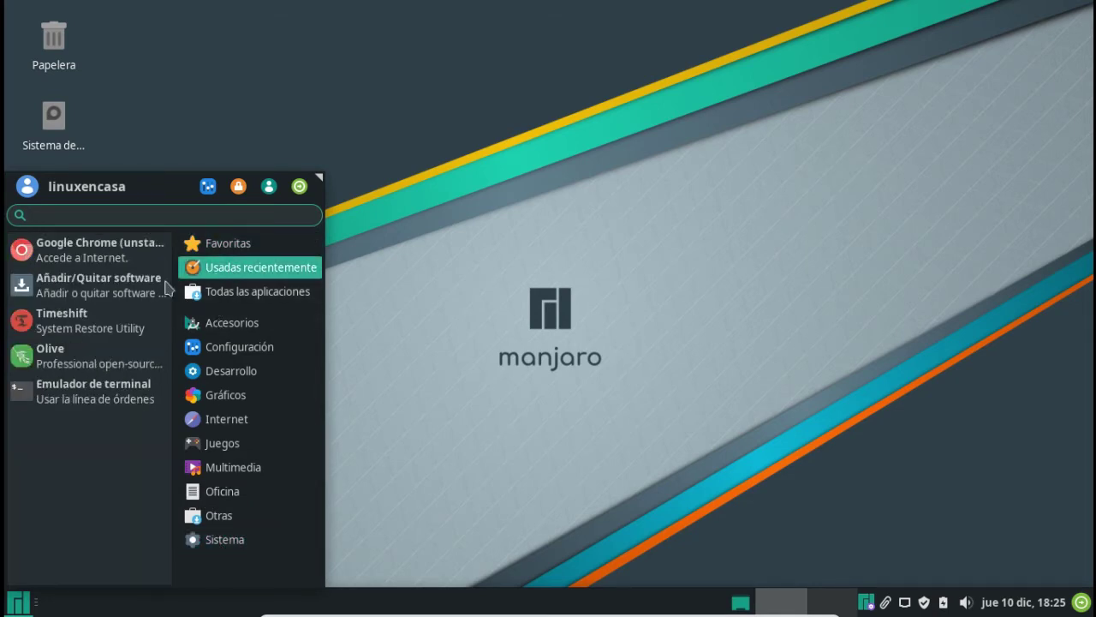
{"action": "left_click", "coordinate": [74, 320]}
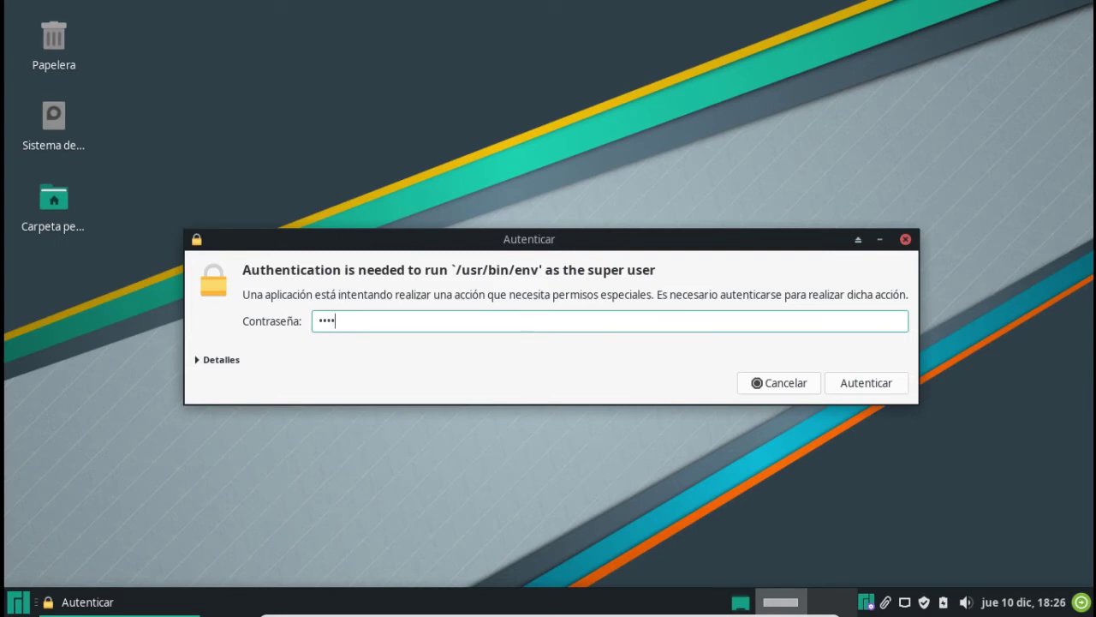
{"action": "key", "text": "Return"}
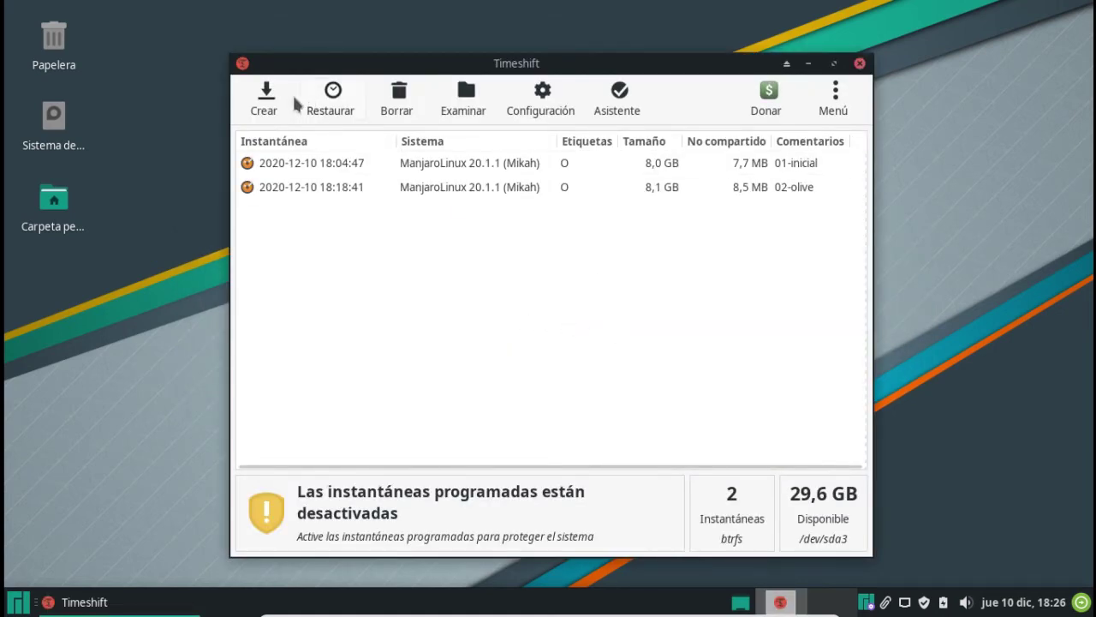
Create a new Timeshift snapshot, set its comment to 03-AUR-chrome and close Timeshift.
{"action": "left_click", "coordinate": [264, 103]}
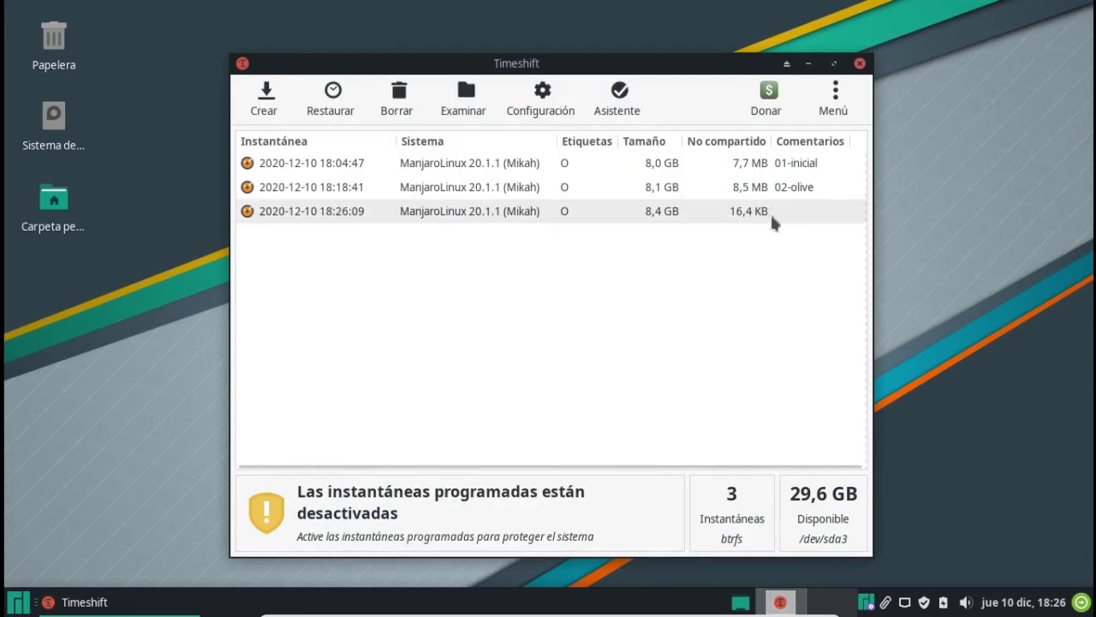
{"action": "double_click", "coordinate": [796, 211]}
{"action": "type", "text": "03-"}
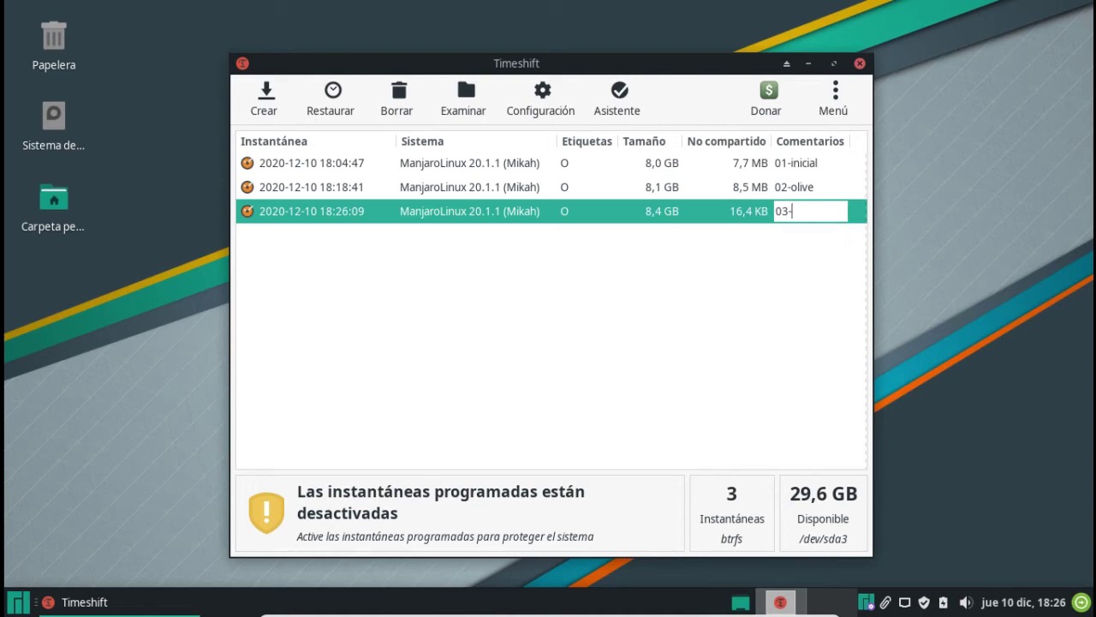
{"action": "type", "text": "AUR"}
{"action": "key", "text": "BackSpace"}
{"action": "key", "text": "BackSpace"}
{"action": "key", "text": "BackSpace"}
{"action": "type", "text": "chrome"}
{"action": "key", "text": "Return"}
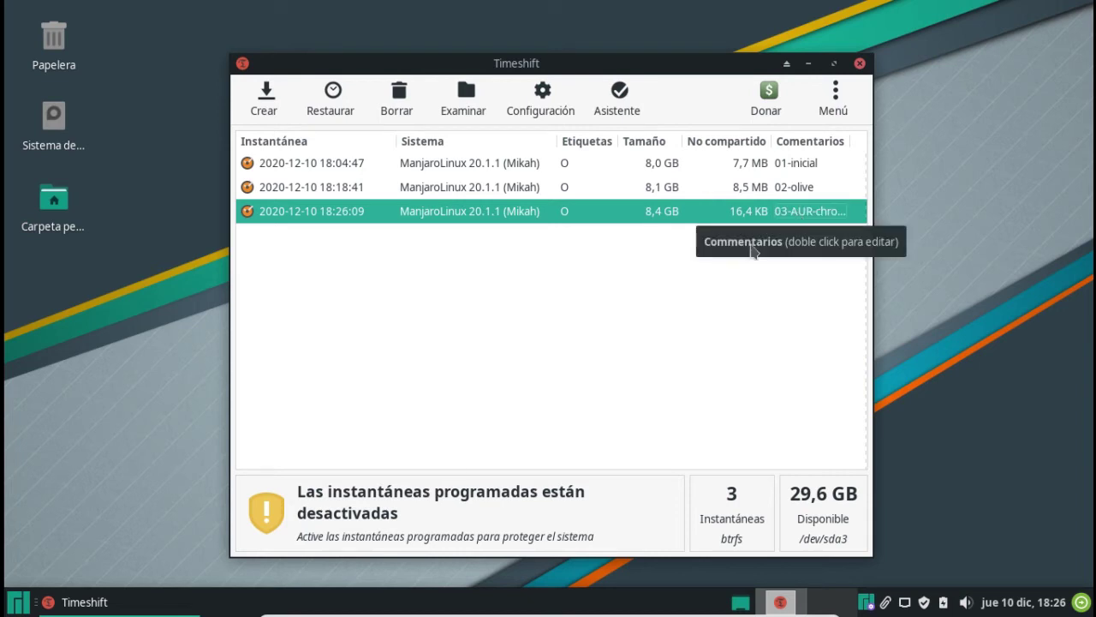
{"action": "left_click", "coordinate": [859, 63]}
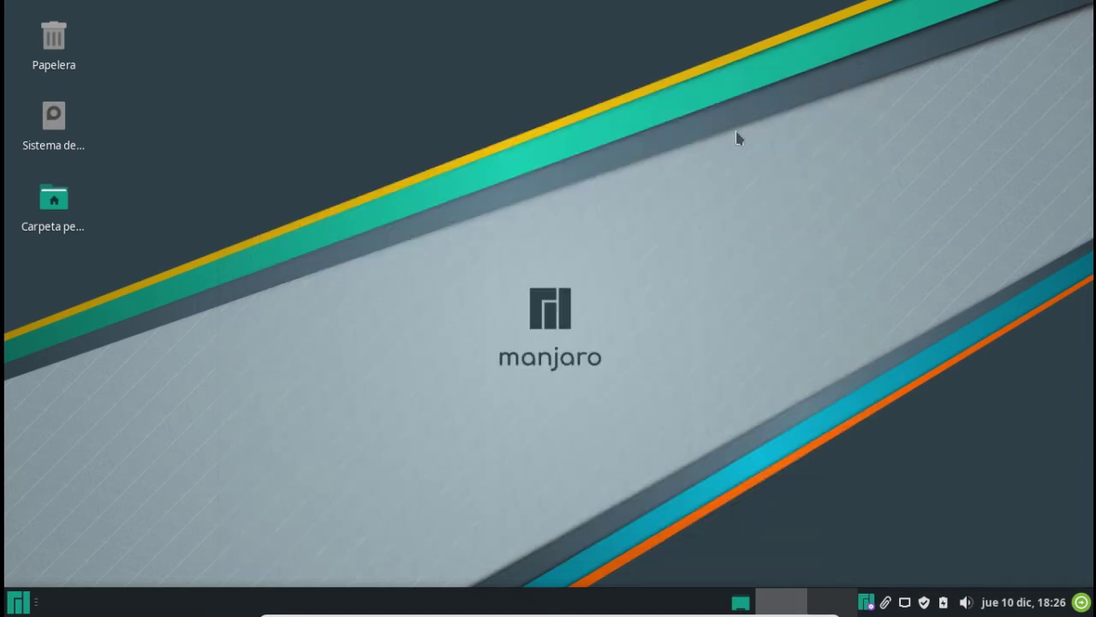
Shut down the Manjaro system completely.
{"action": "left_click", "coordinate": [17, 602]}
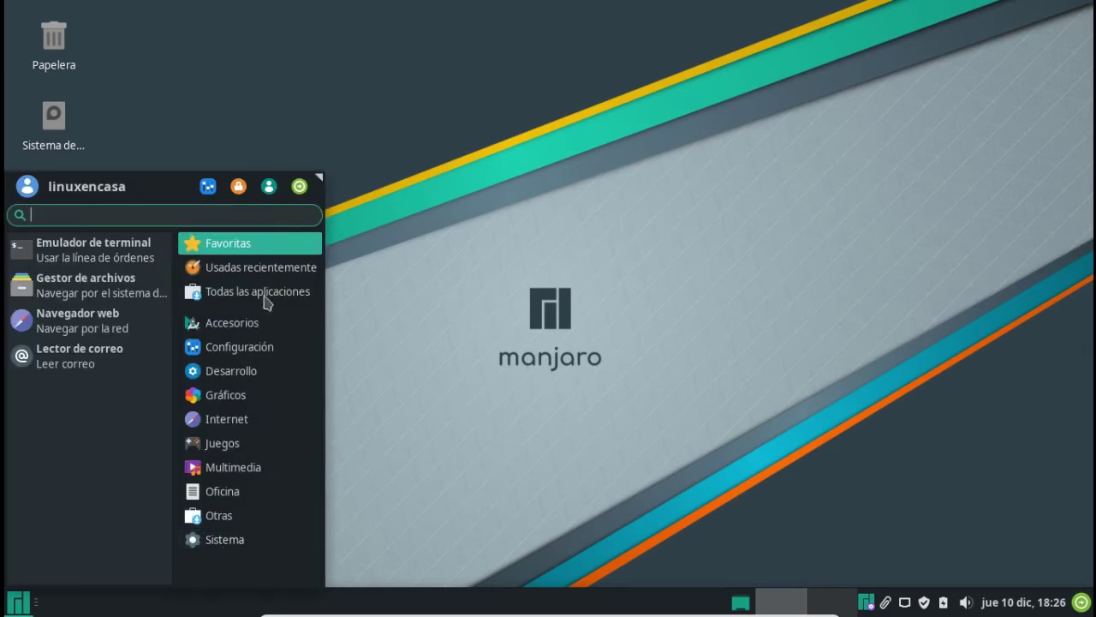
{"action": "left_click", "coordinate": [298, 186]}
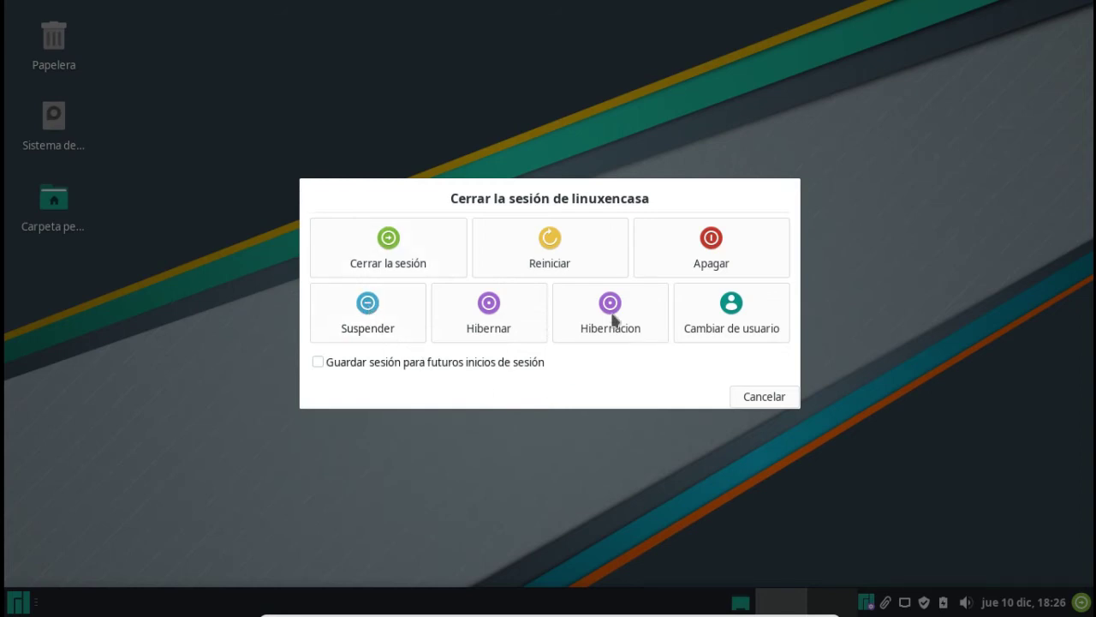
{"action": "left_click", "coordinate": [710, 245]}
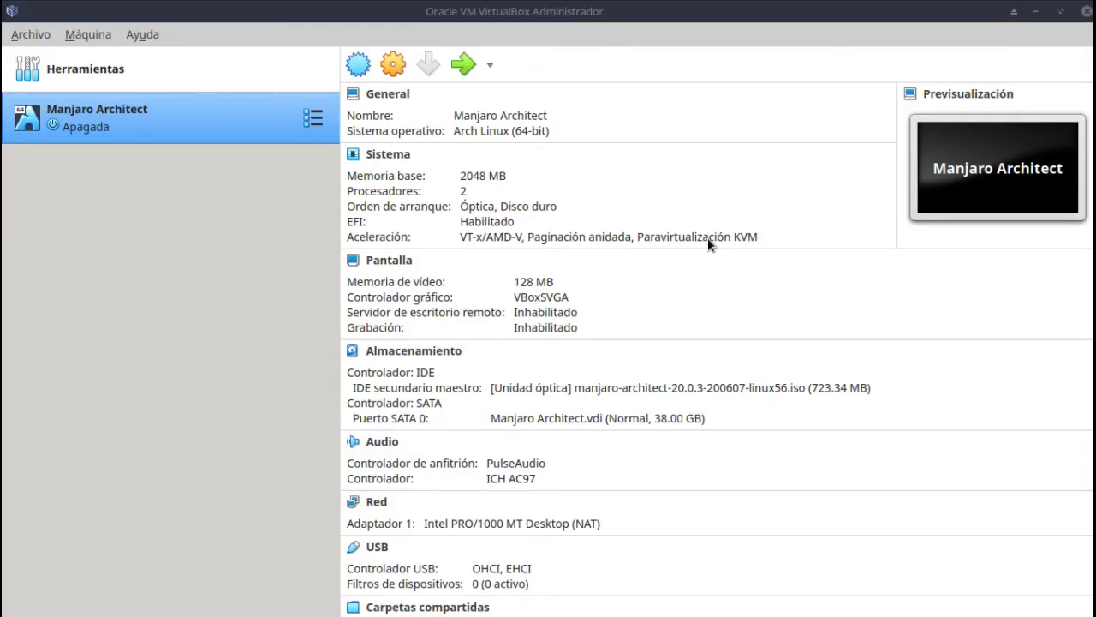
Start the Manjaro Architect virtual machine and log in with the account password.
{"action": "double_click", "coordinate": [110, 117]}
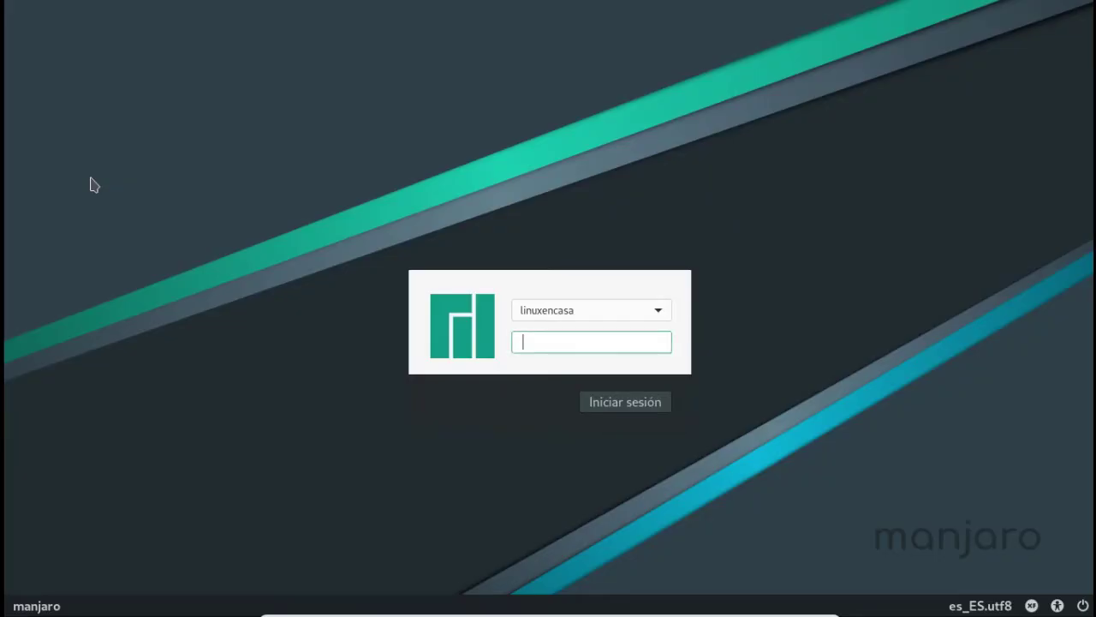
{"action": "type", "text": "••••••"}
{"action": "key", "text": "Return"}
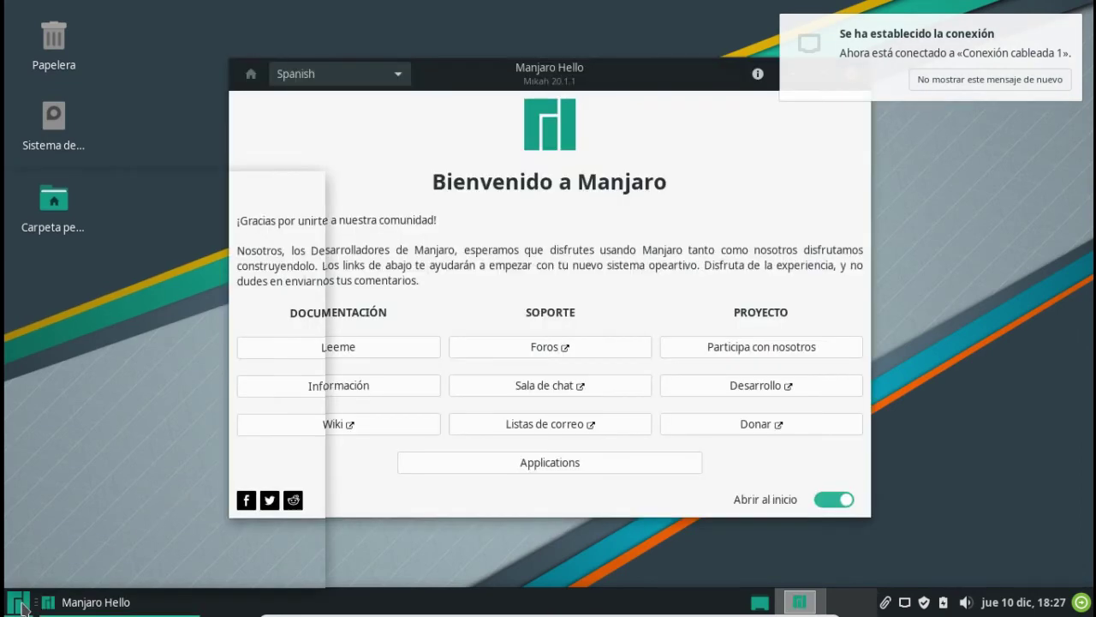
Turn off further wired connection notifications and close the Manjaro Hello window.
{"action": "left_click", "coordinate": [18, 602]}
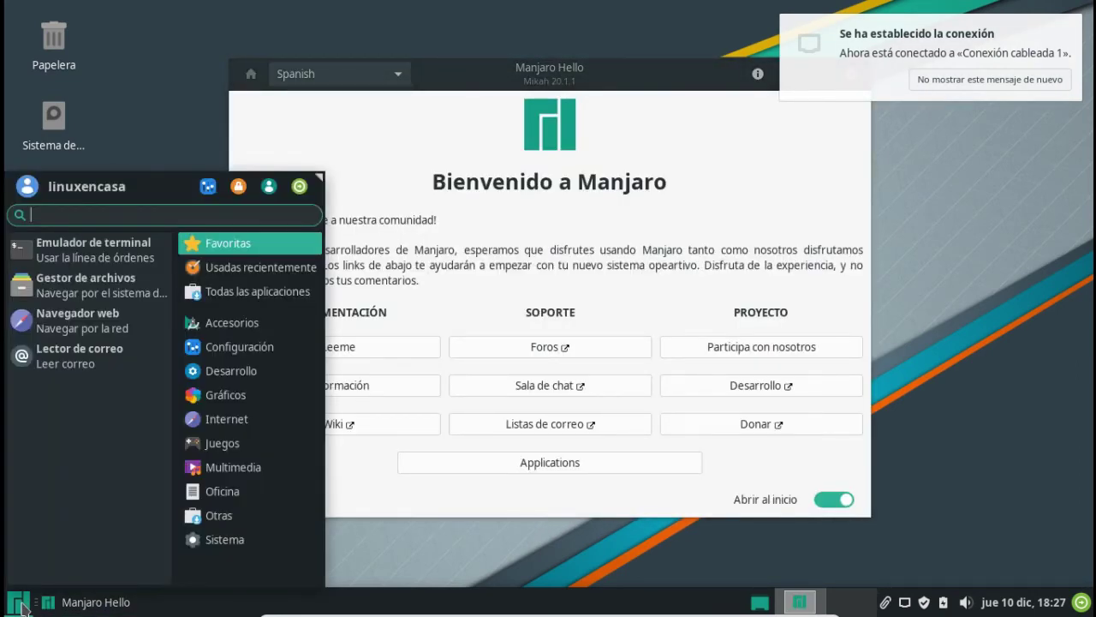
{"action": "left_click", "coordinate": [668, 77]}
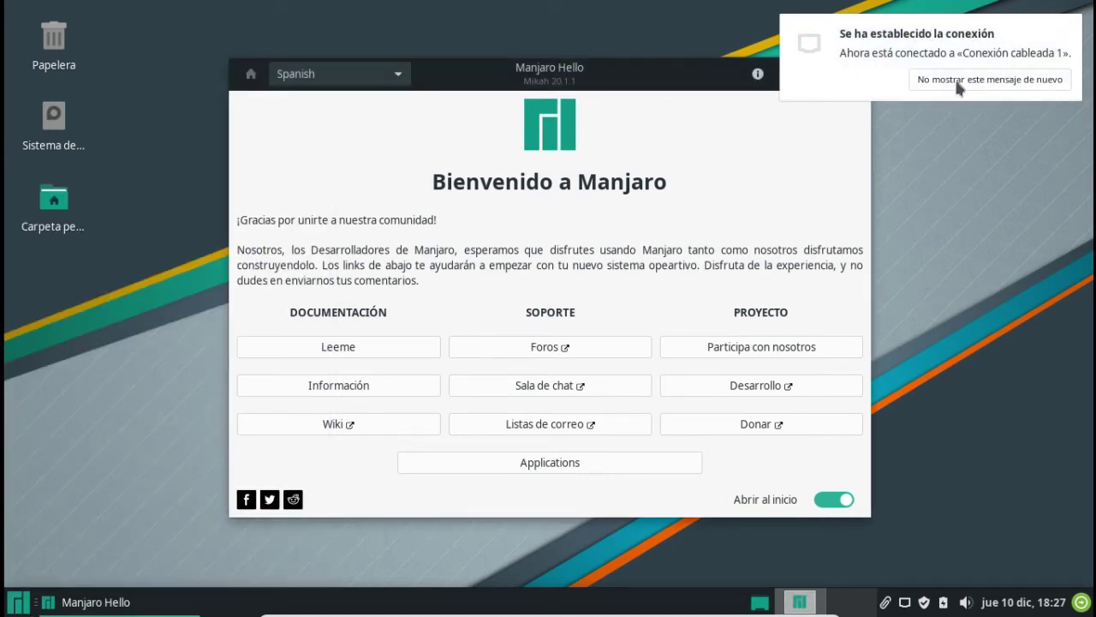
{"action": "left_click", "coordinate": [959, 86]}
{"action": "left_click", "coordinate": [852, 73]}
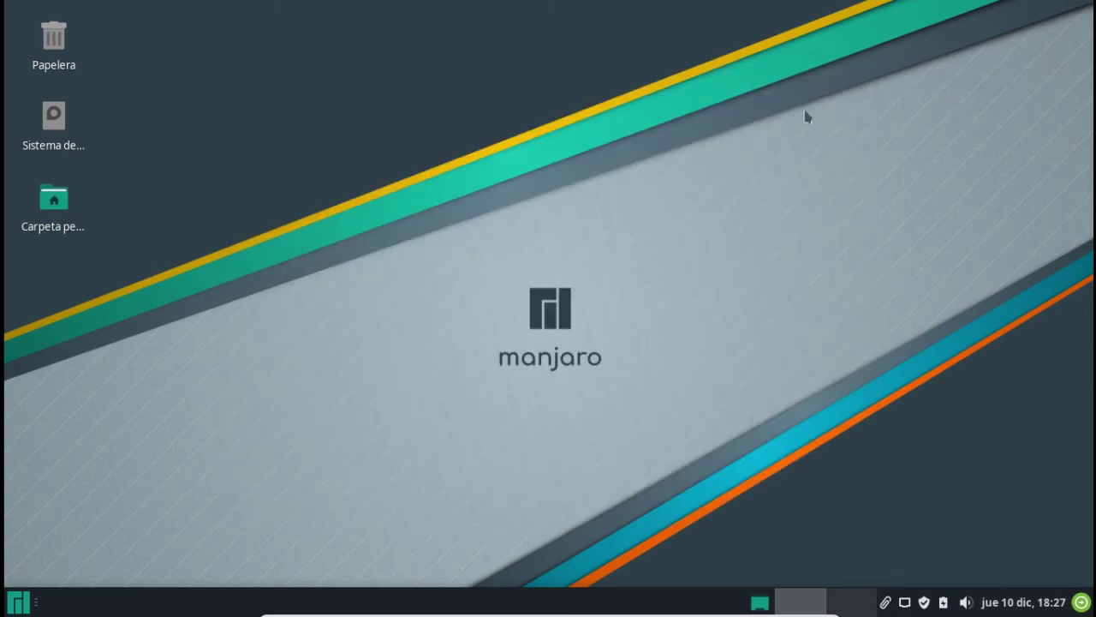
Check the Internet and Multimedia applications for Google Chrome and Olive, and launch Timeshift, authenticating with the account password.
{"action": "left_click", "coordinate": [18, 601]}
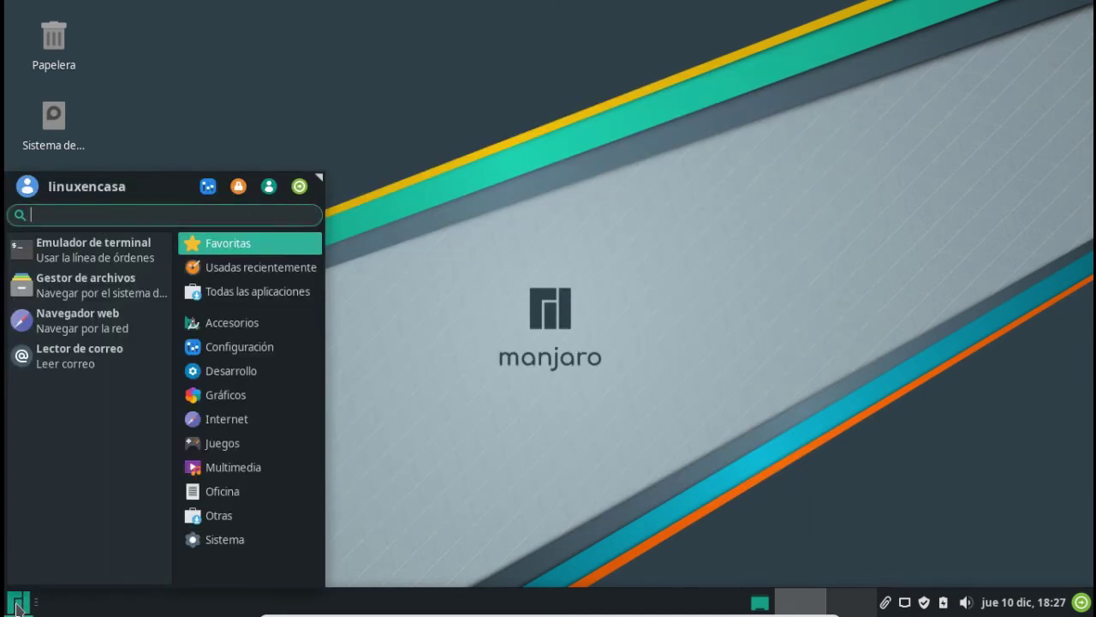
{"action": "left_click", "coordinate": [216, 428]}
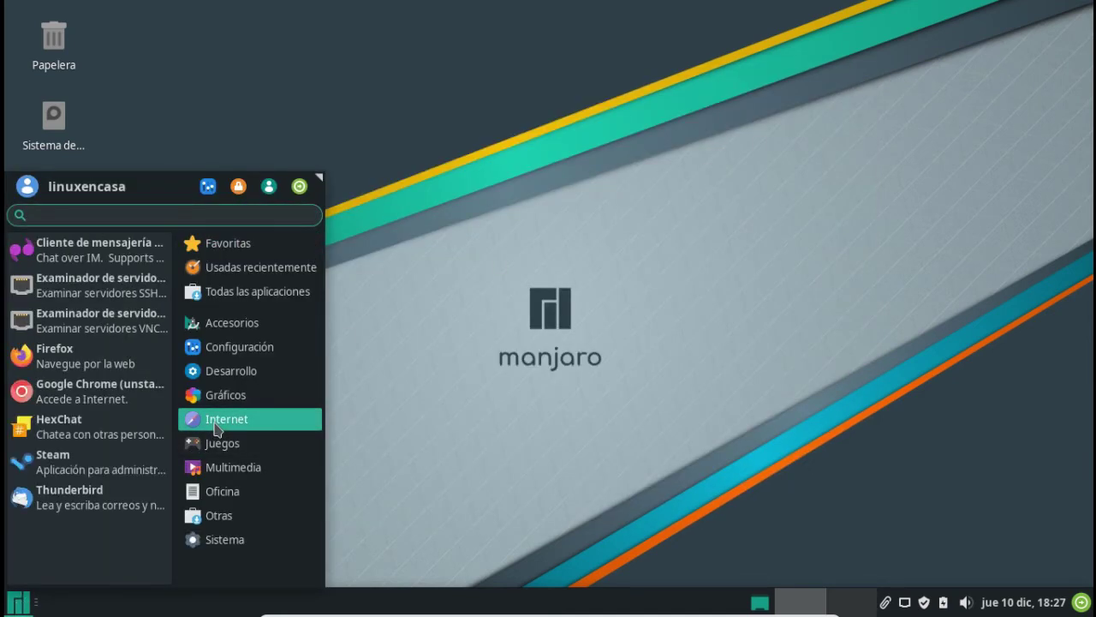
{"action": "left_click", "coordinate": [228, 471]}
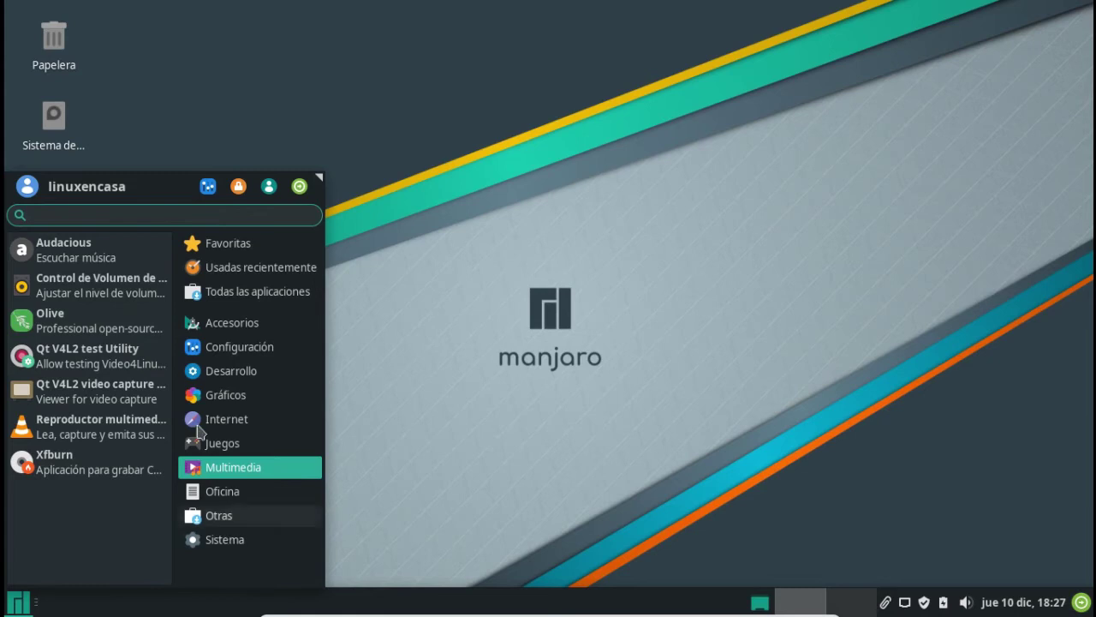
{"action": "left_click", "coordinate": [224, 267]}
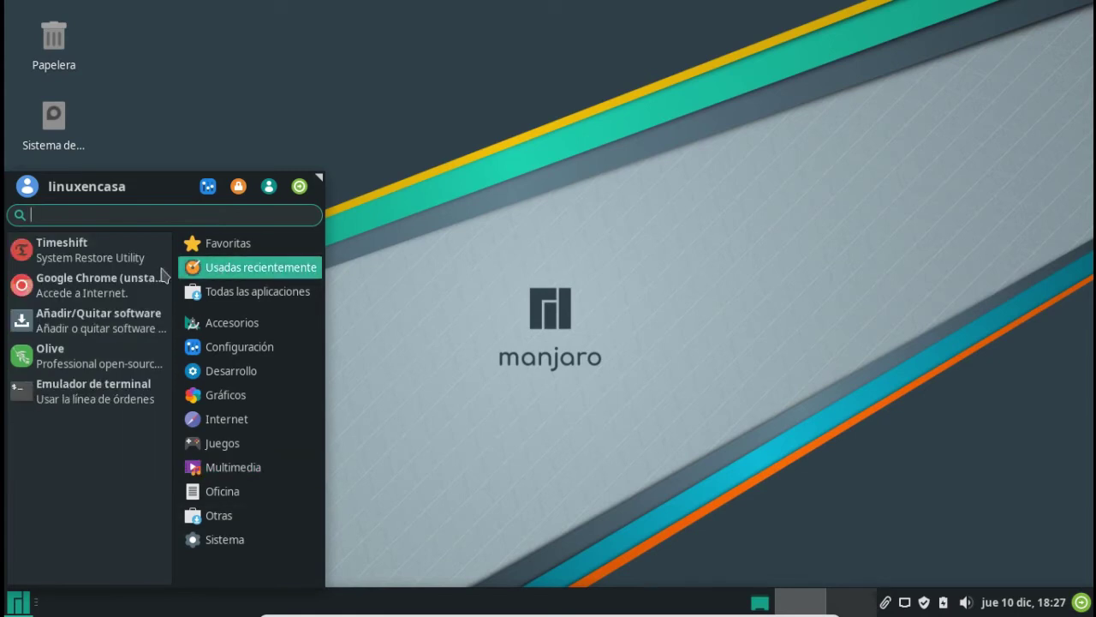
{"action": "left_click", "coordinate": [66, 251]}
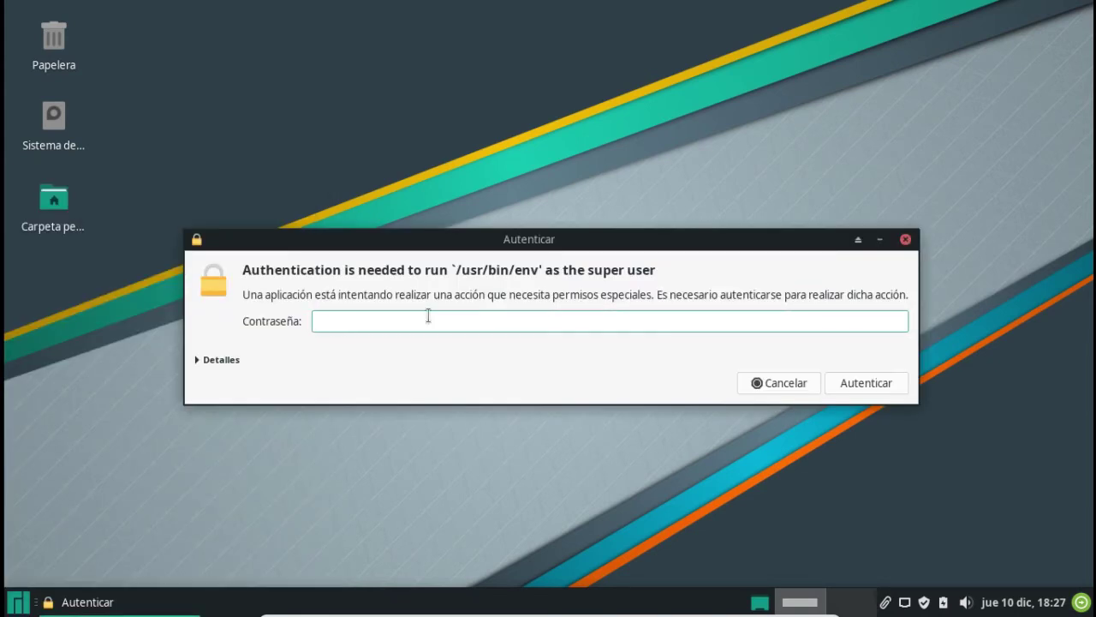
{"action": "type", "text": "•"}
{"action": "key", "text": "Return"}
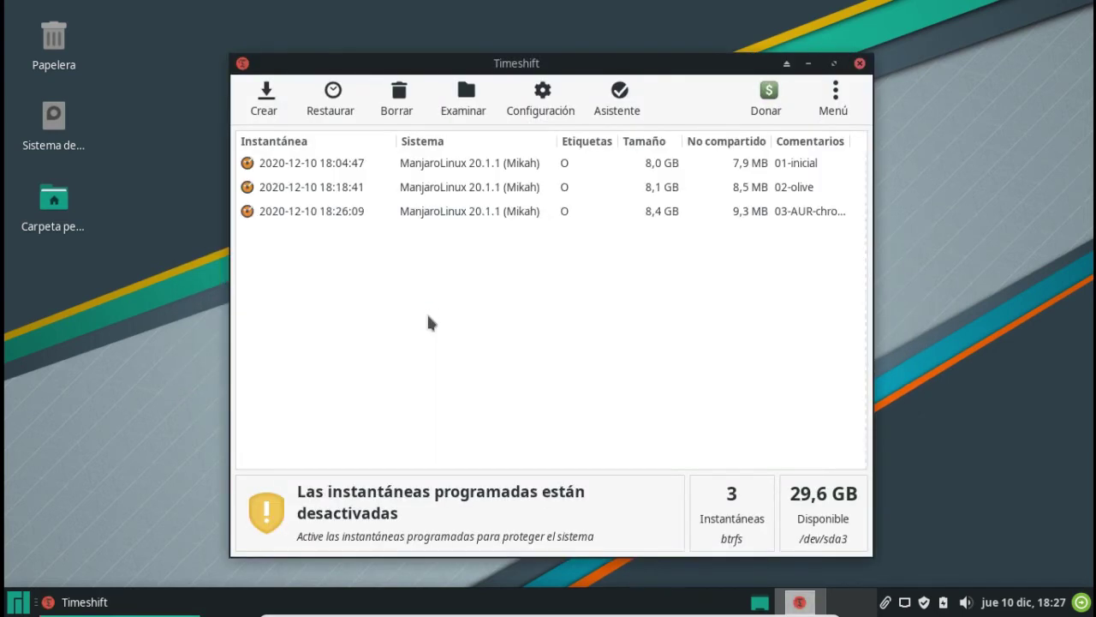
Restore the snapshot commented 02-olive, maximize the snapshot list to read the comments in full and close Timeshift.
{"action": "left_click", "coordinate": [414, 193]}
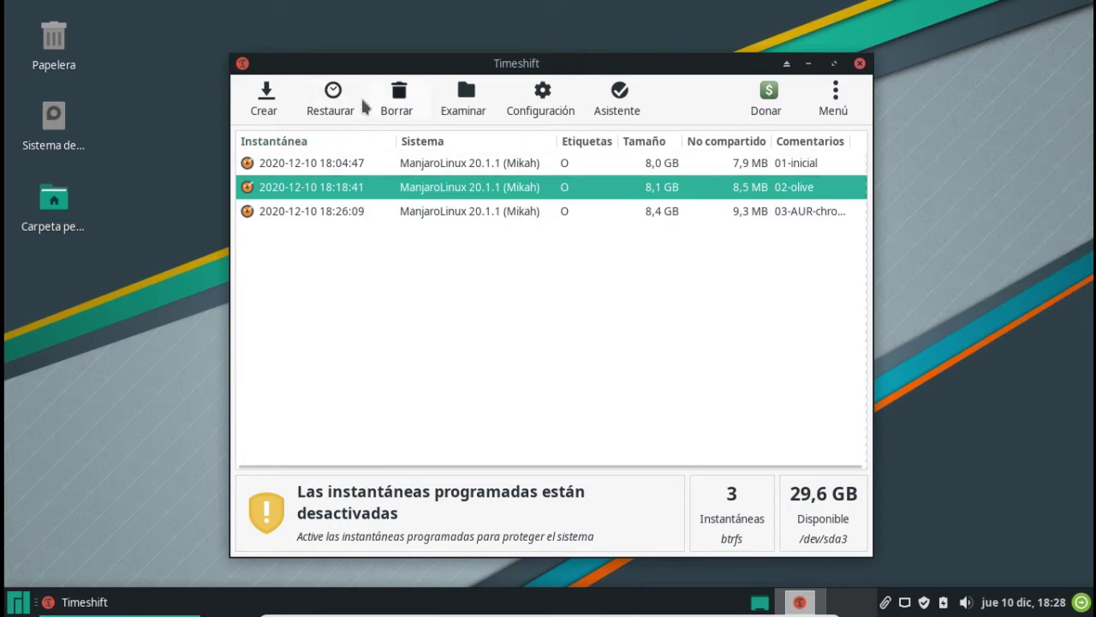
{"action": "left_click", "coordinate": [329, 101]}
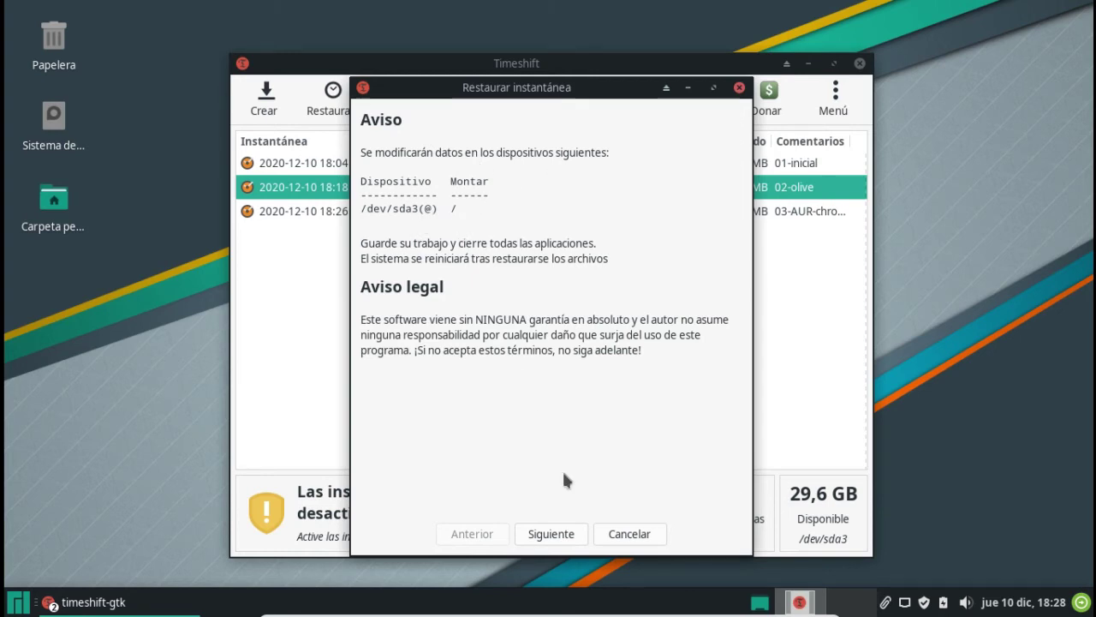
{"action": "left_click", "coordinate": [561, 533]}
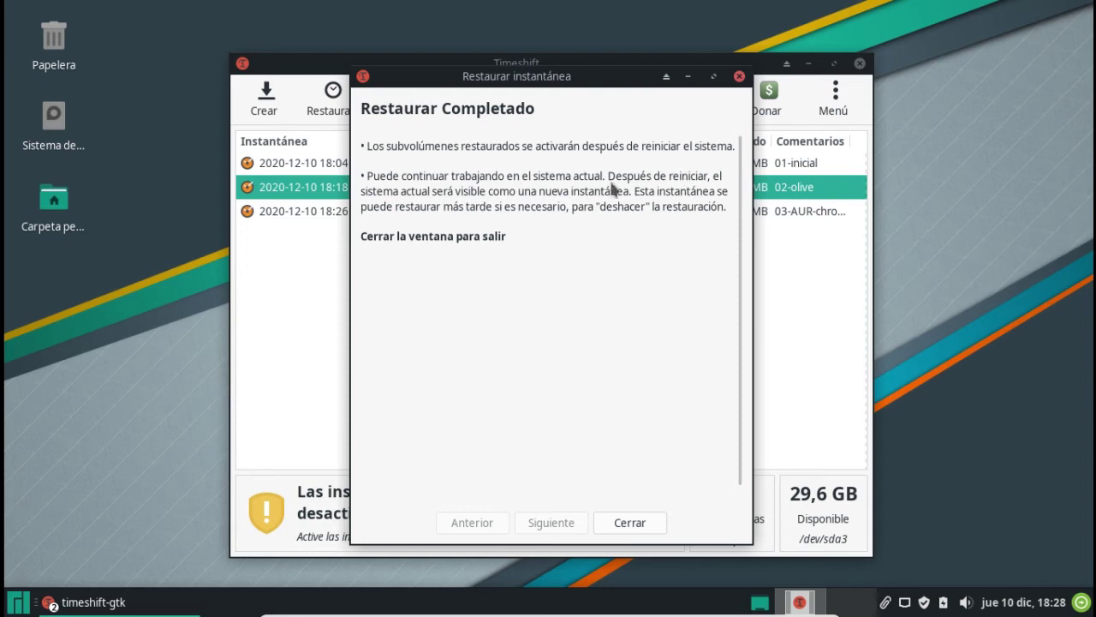
{"action": "left_click", "coordinate": [627, 521]}
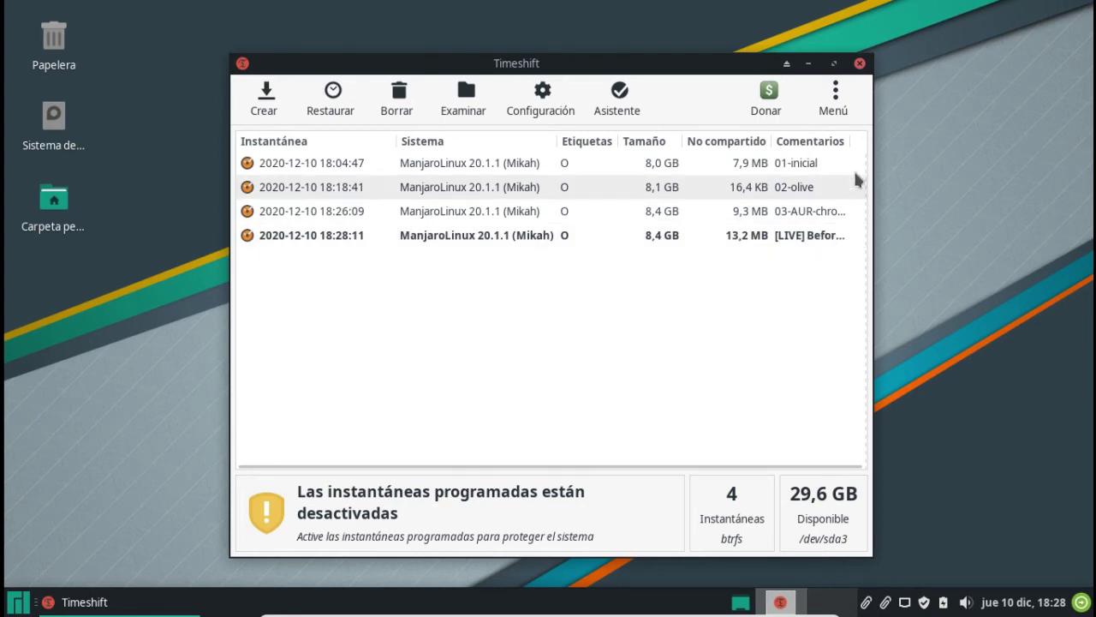
{"action": "left_click", "coordinate": [835, 64]}
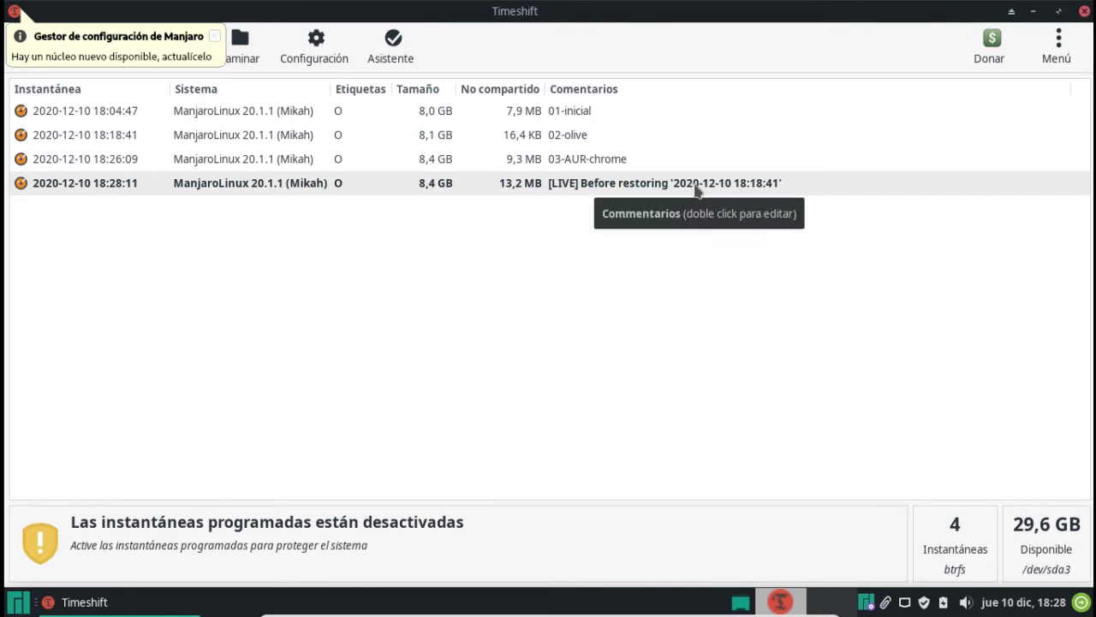
{"action": "left_click", "coordinate": [1084, 12]}
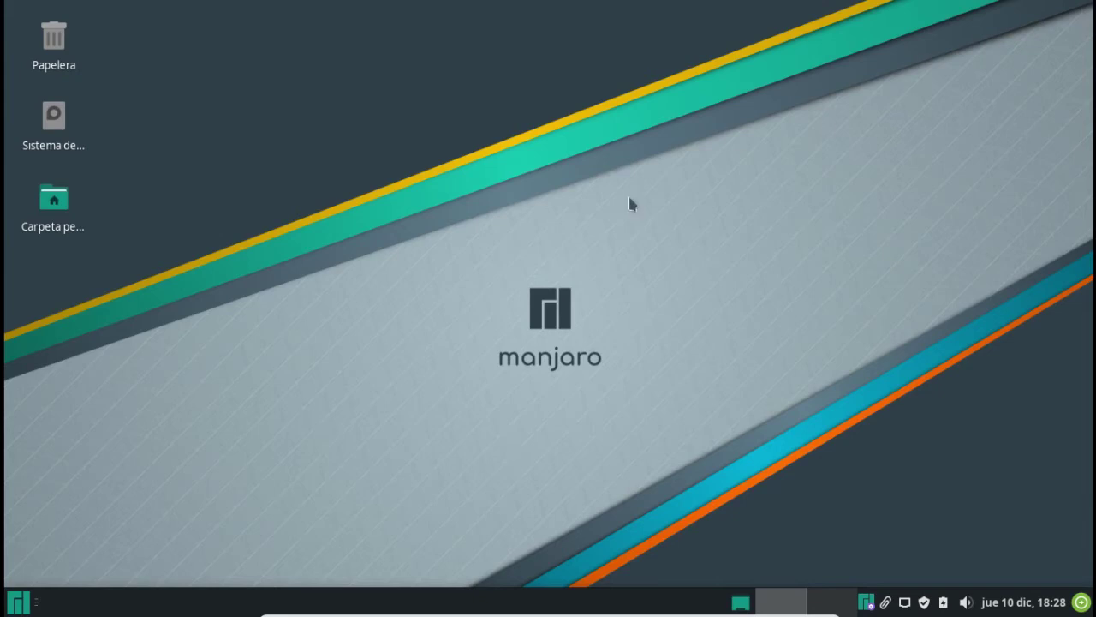
Restart the system to activate the restored snapshot.
{"action": "left_click", "coordinate": [30, 603]}
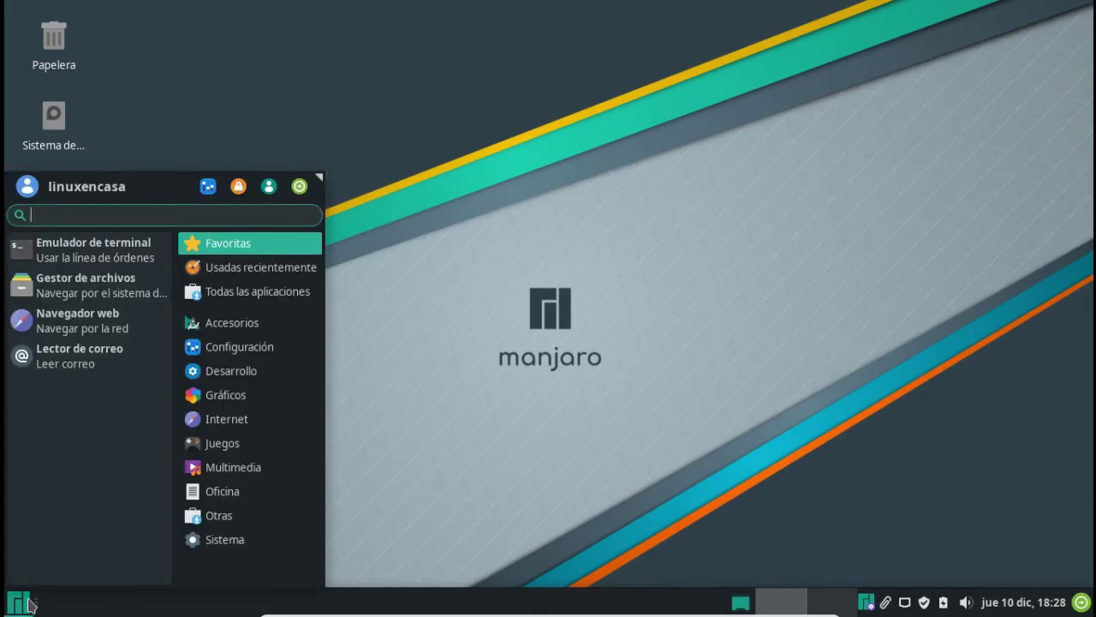
{"action": "left_click", "coordinate": [299, 186]}
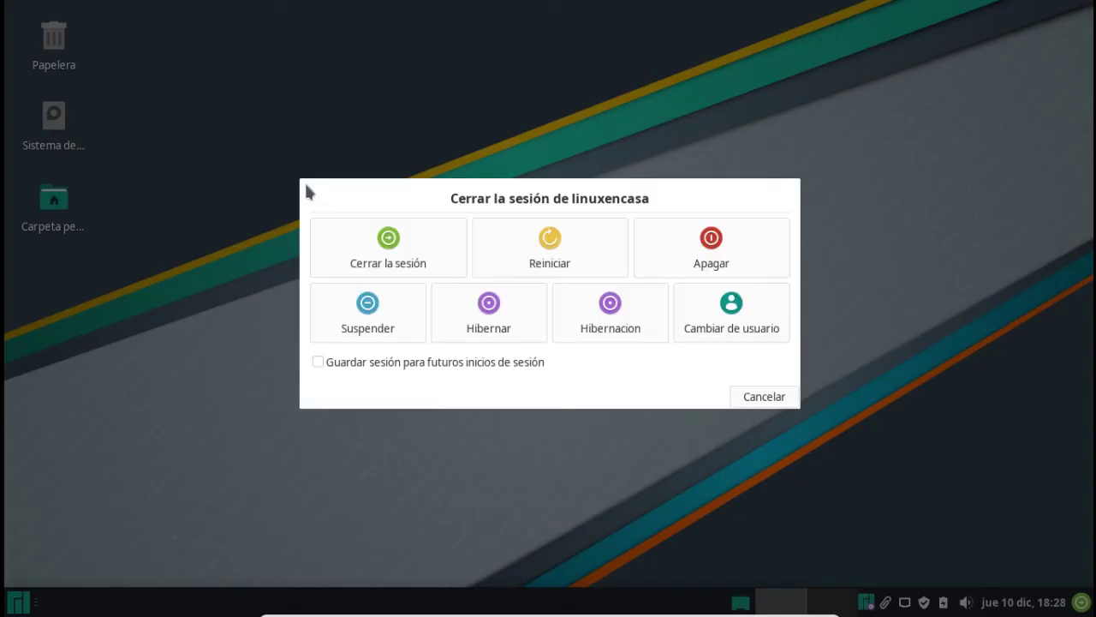
{"action": "left_click", "coordinate": [612, 249]}
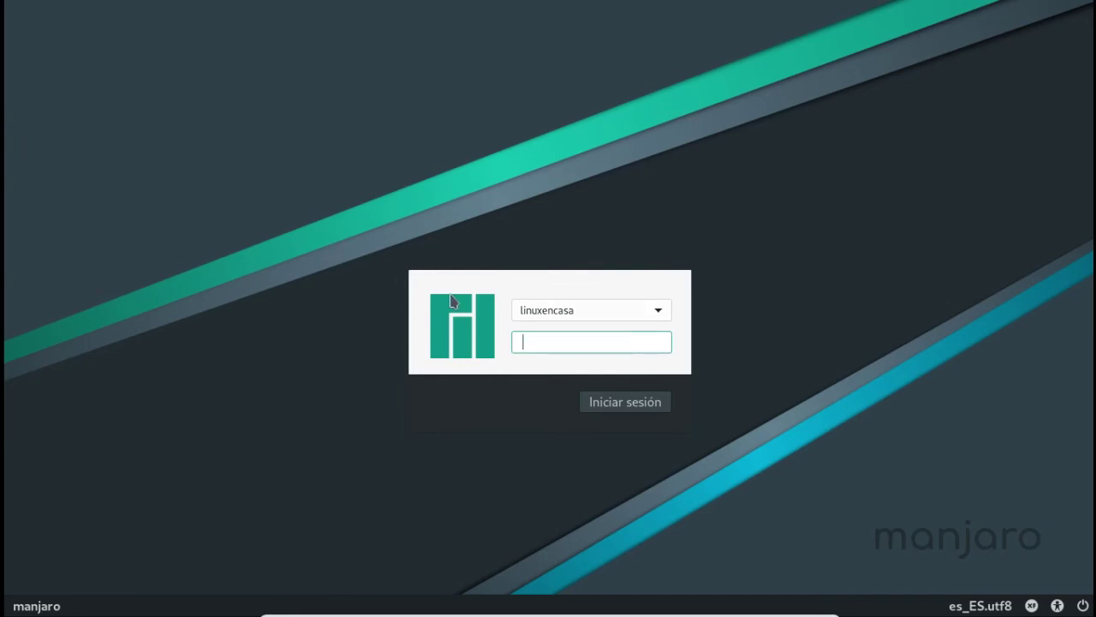
Log in with the account password and close the Manjaro Hello window.
{"action": "type", "text": "aa"}
{"action": "key", "text": "Return"}
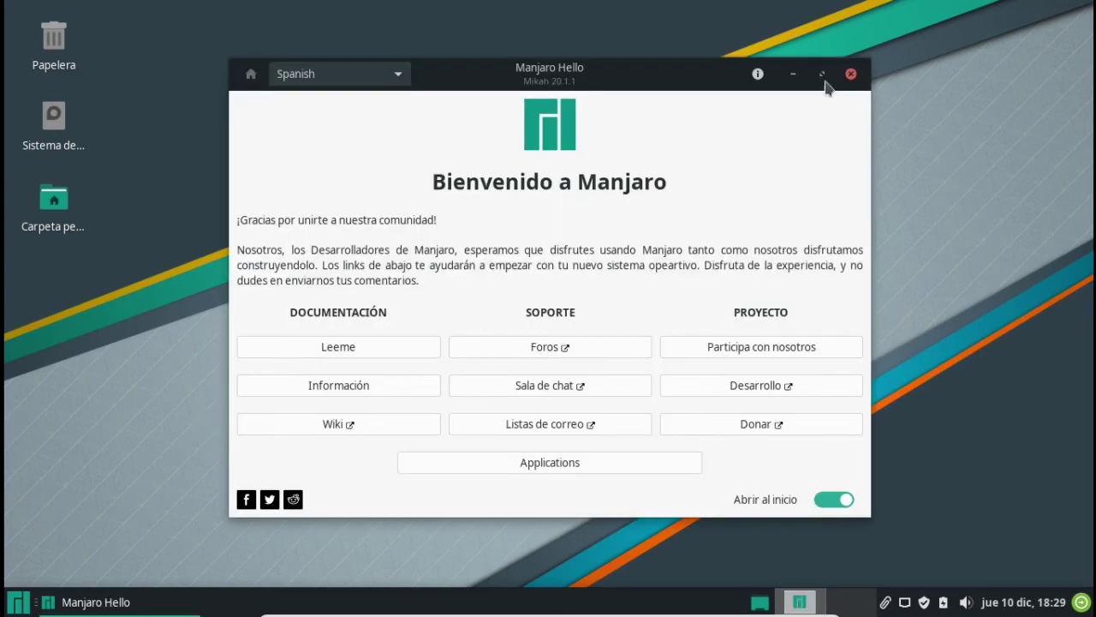
{"action": "left_click", "coordinate": [851, 74]}
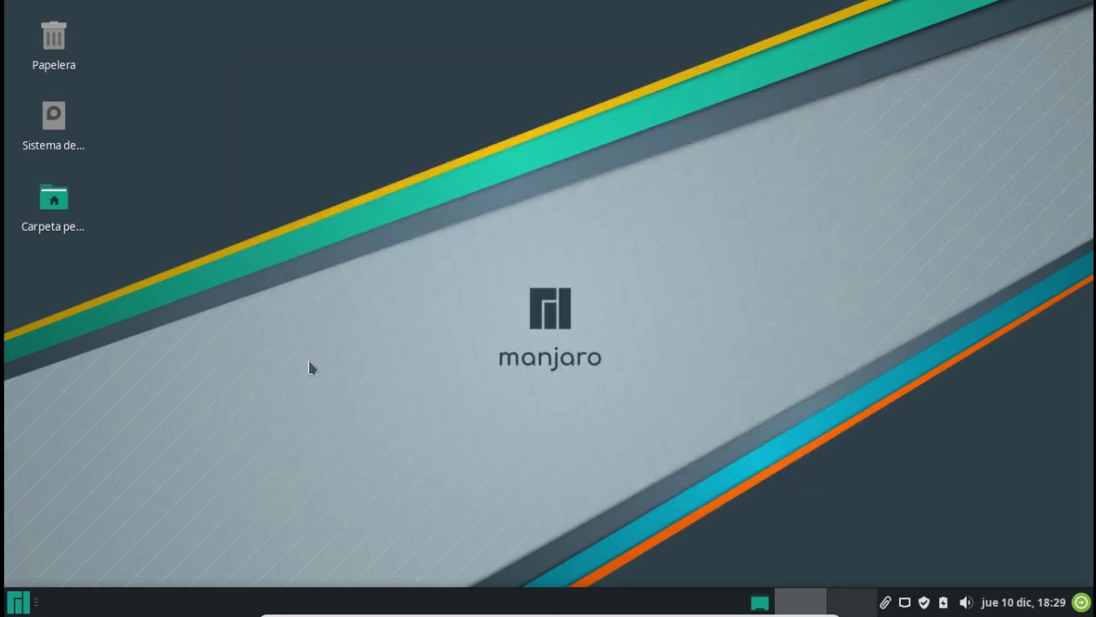
Check the Internet applications for Google Chrome, search the applications for pamac and launch Actualización de software.
{"action": "left_click", "coordinate": [17, 604]}
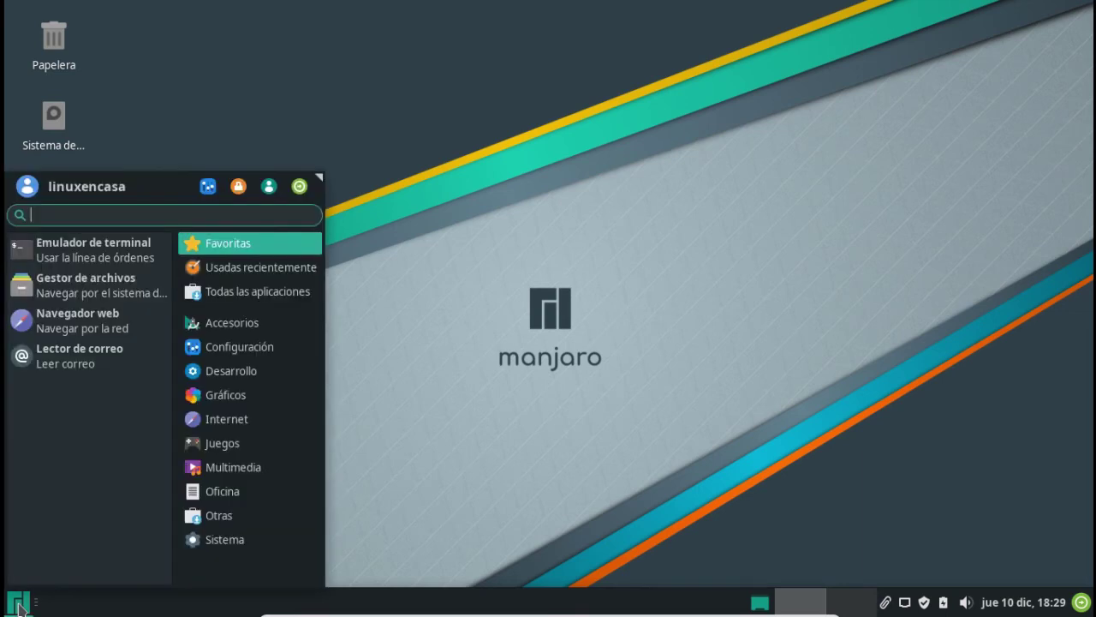
{"action": "left_click", "coordinate": [244, 420]}
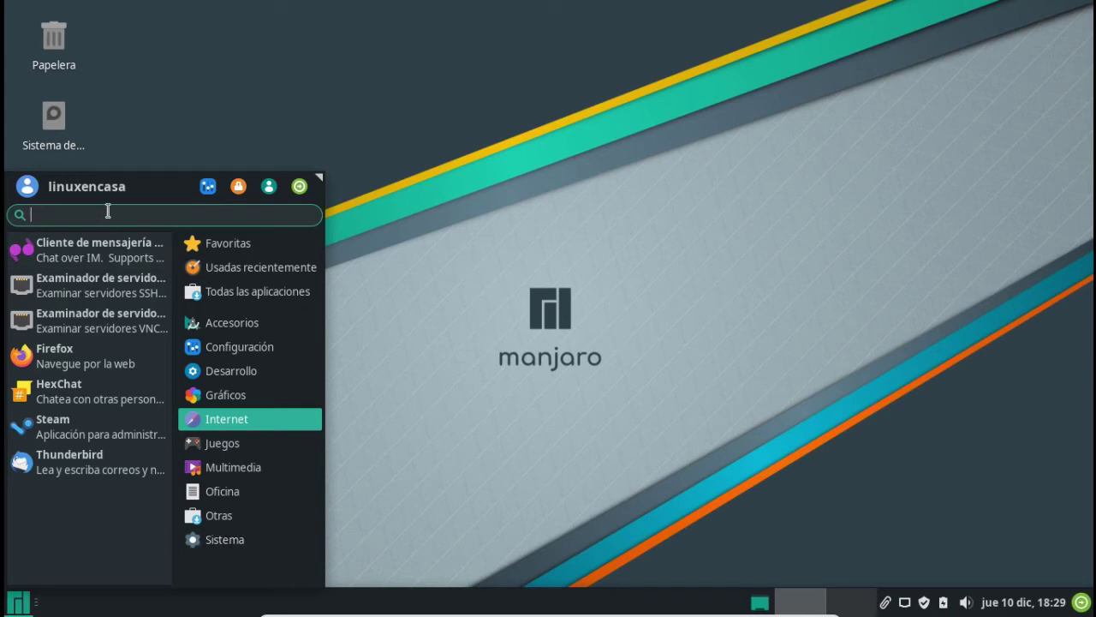
{"action": "type", "text": "pama"}
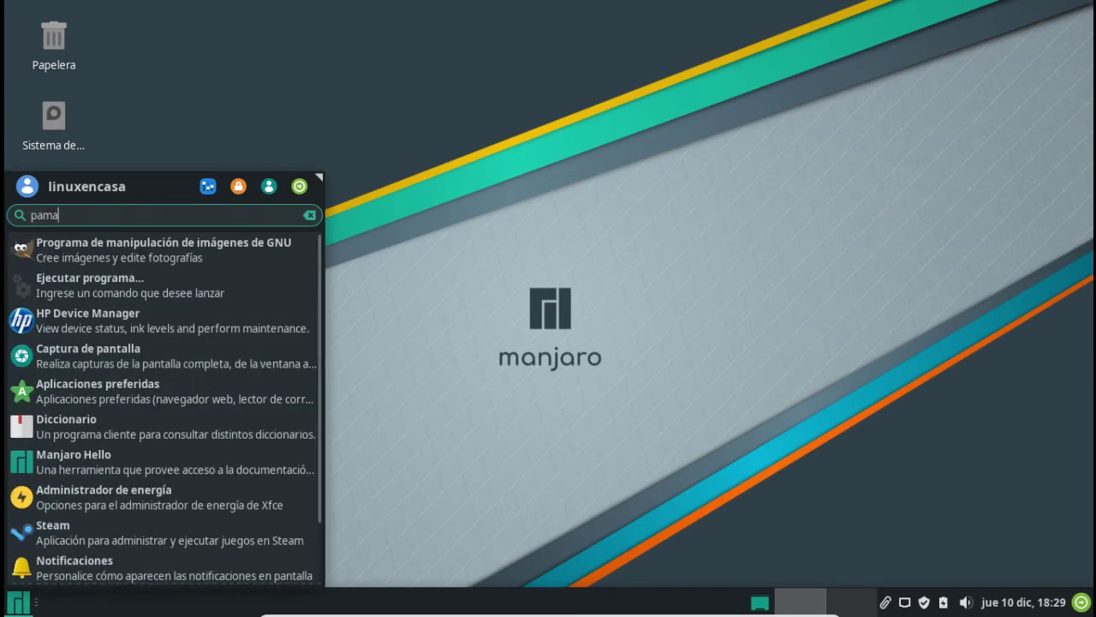
{"action": "type", "text": "c"}
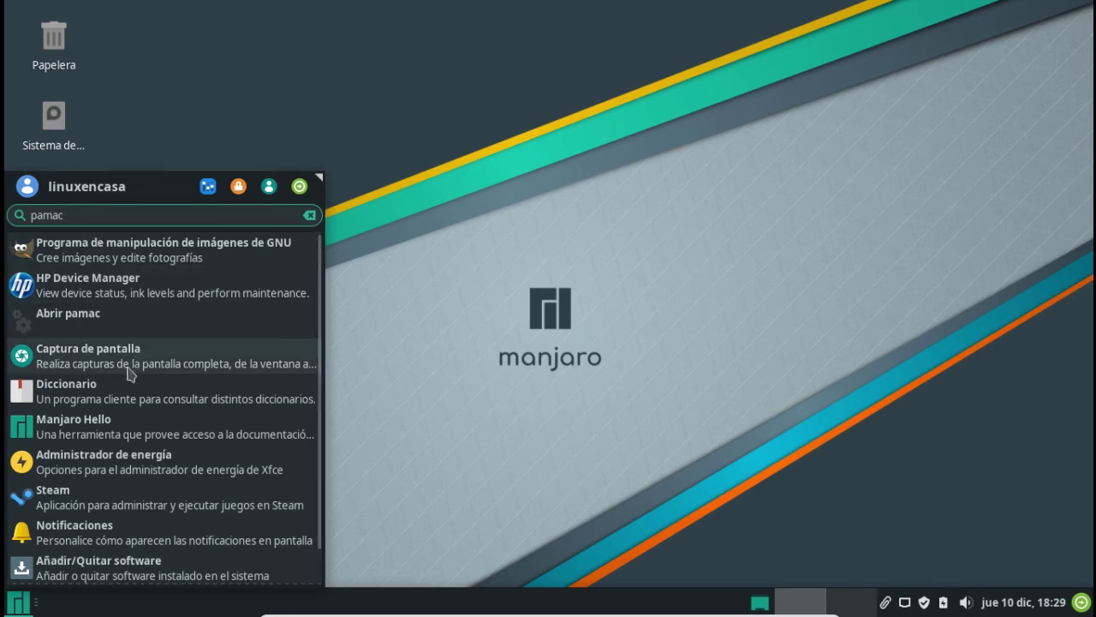
{"action": "scroll", "coordinate": [120, 423], "scroll_direction": "down", "scroll_amount": 1}
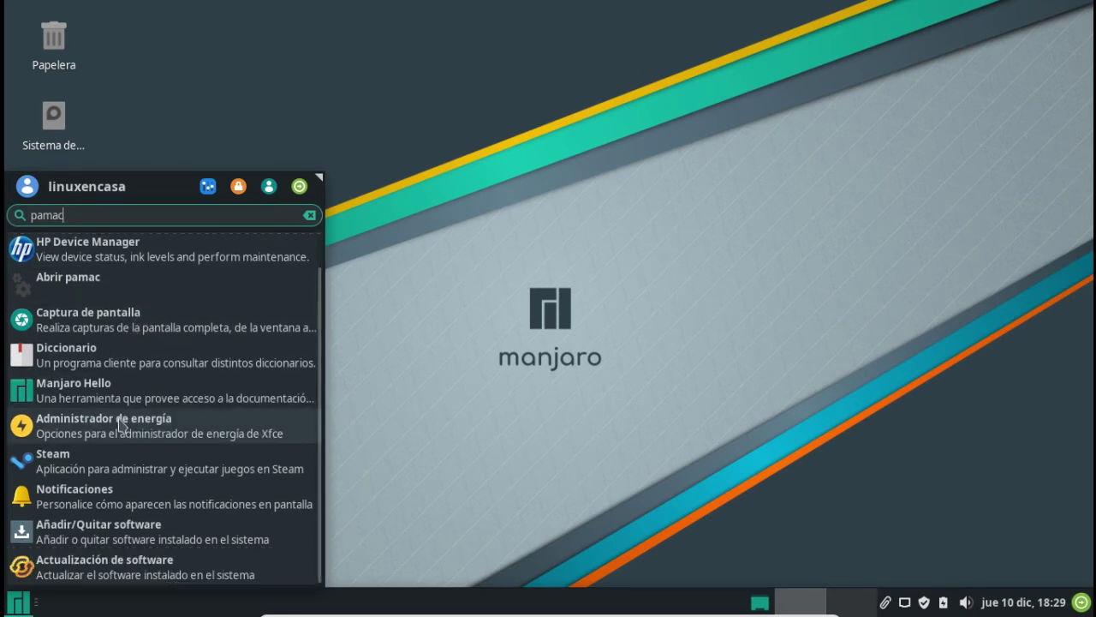
{"action": "left_click", "coordinate": [124, 568]}
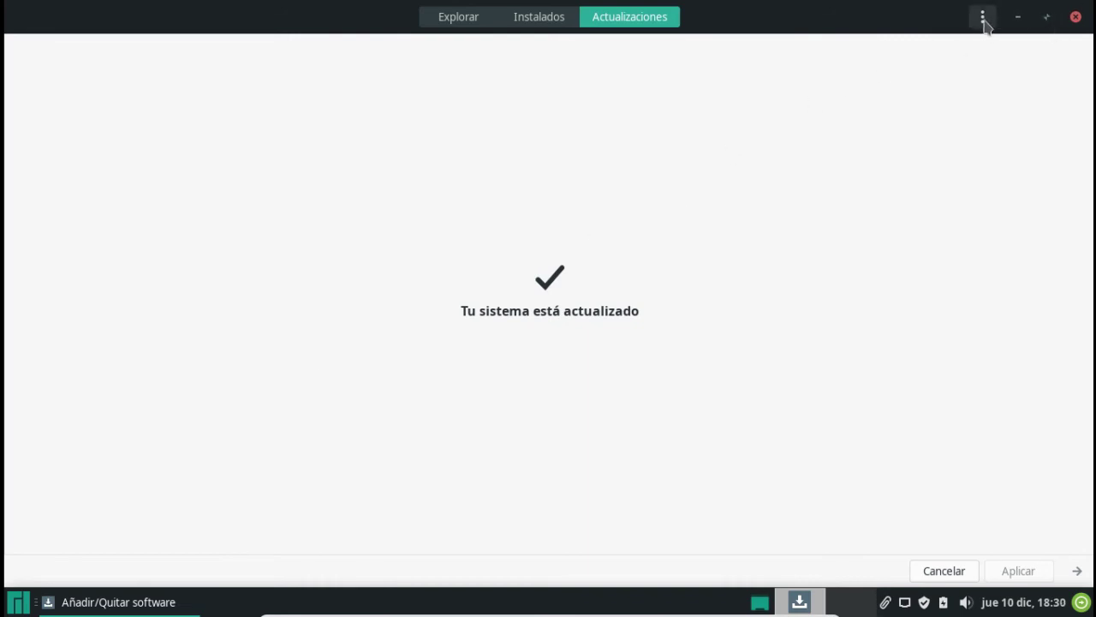
Open the package manager's preferences, authenticating with the account password.
{"action": "left_click", "coordinate": [984, 24]}
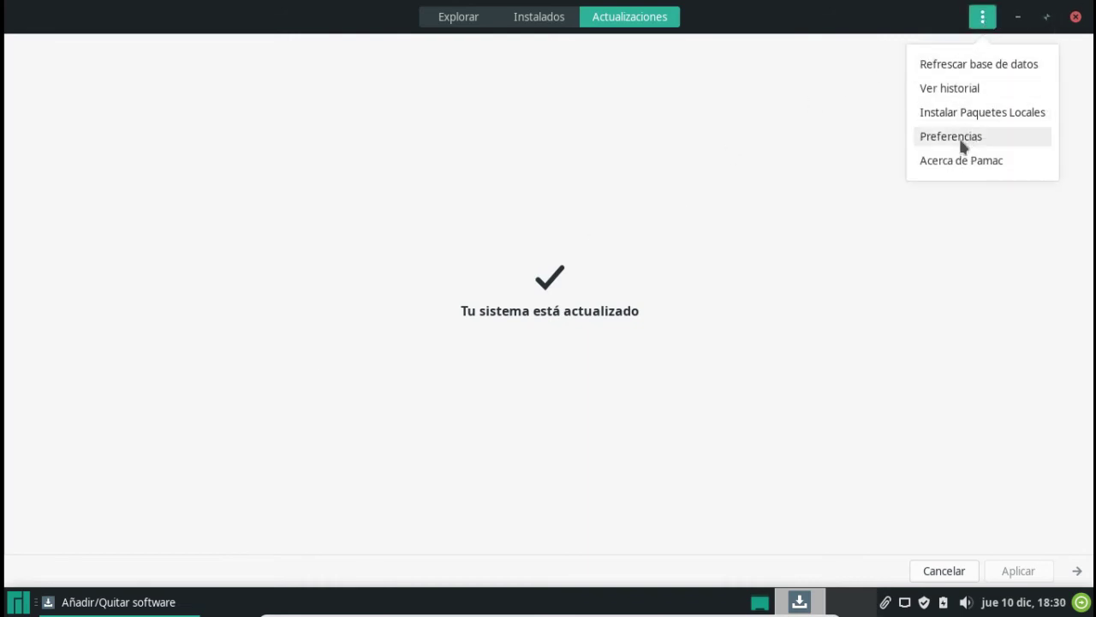
{"action": "left_click", "coordinate": [962, 142]}
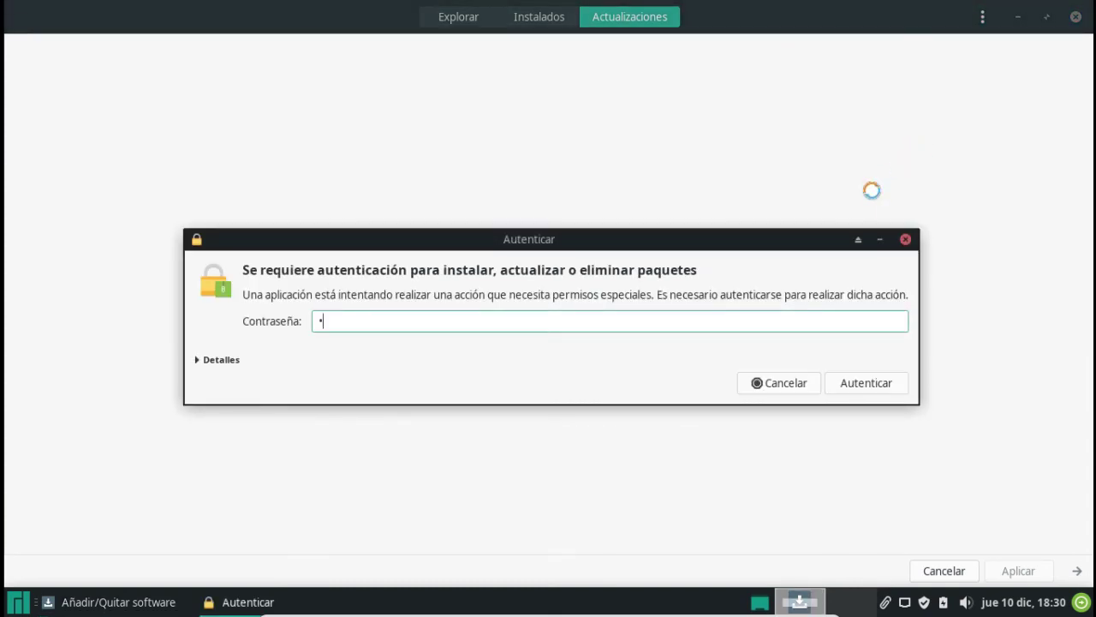
{"action": "type", "text": "••••••••"}
{"action": "key", "text": "Return"}
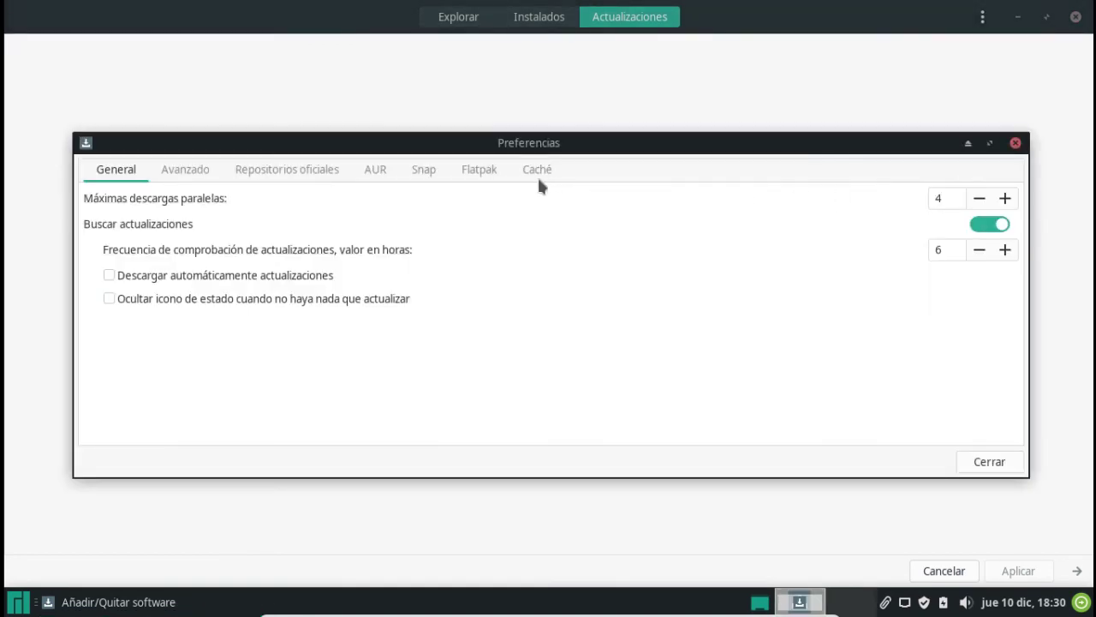
Review the official repositories and AUR support settings, and close the preferences and the package manager.
{"action": "left_click", "coordinate": [168, 173]}
{"action": "left_click", "coordinate": [265, 174]}
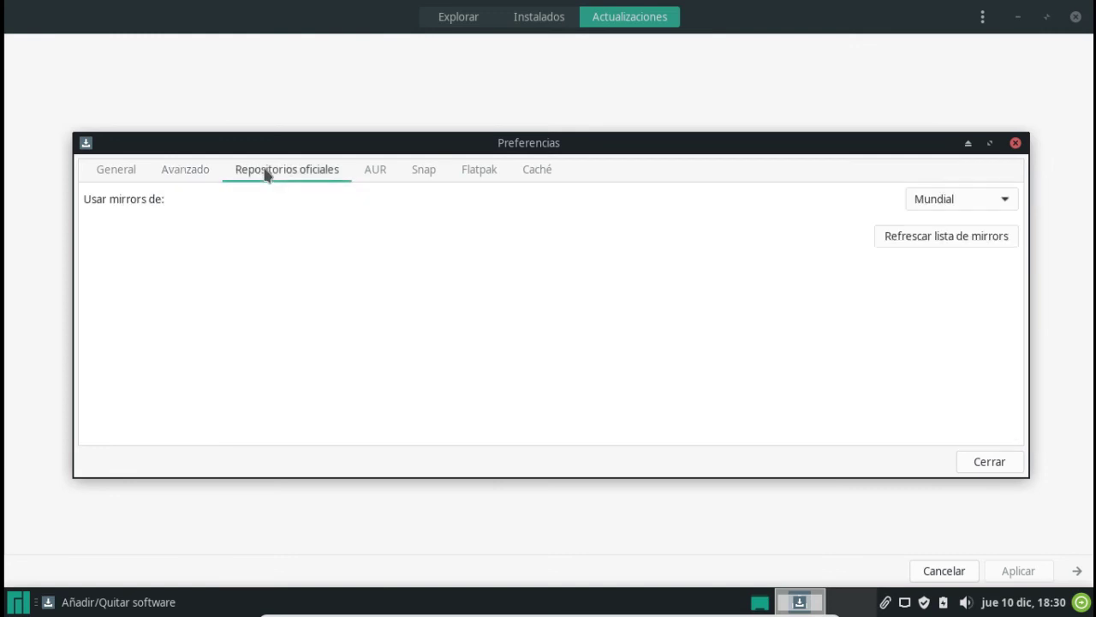
{"action": "left_click", "coordinate": [379, 171]}
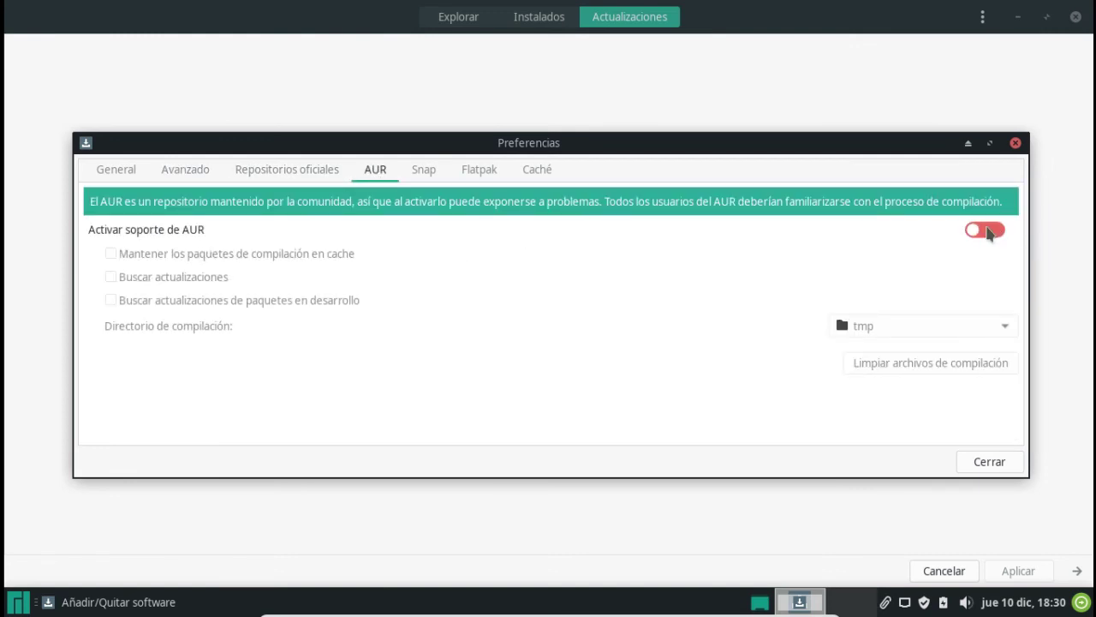
{"action": "left_click", "coordinate": [1015, 143]}
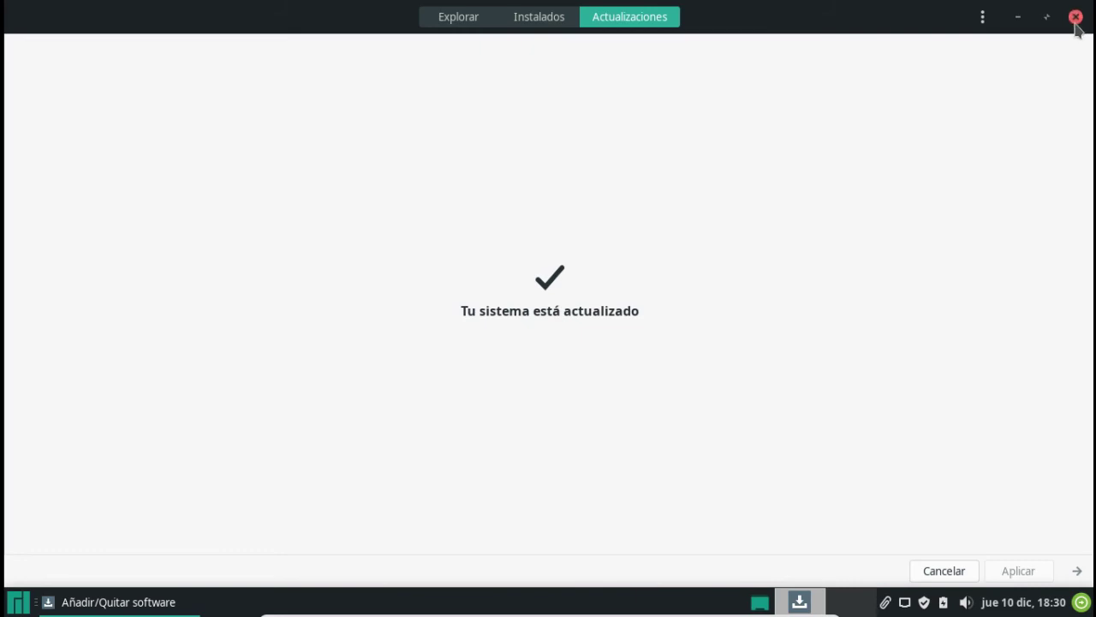
{"action": "left_click", "coordinate": [1076, 16]}
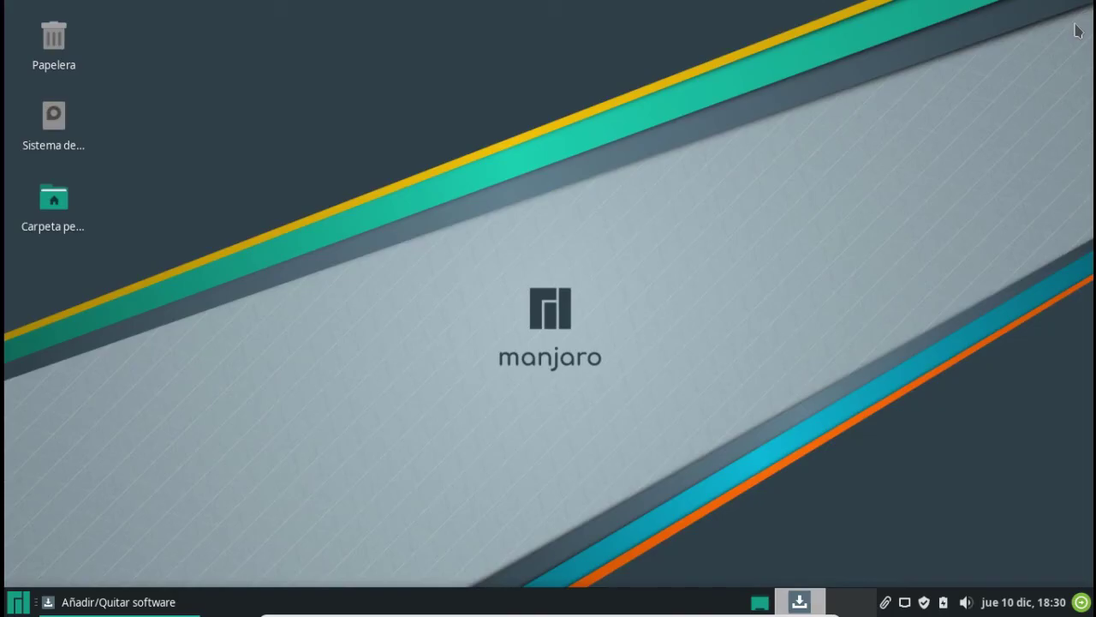
Launch Olive from the Multimedia applications to check that it runs, dismiss its welcome message and close it.
{"action": "left_click", "coordinate": [15, 610]}
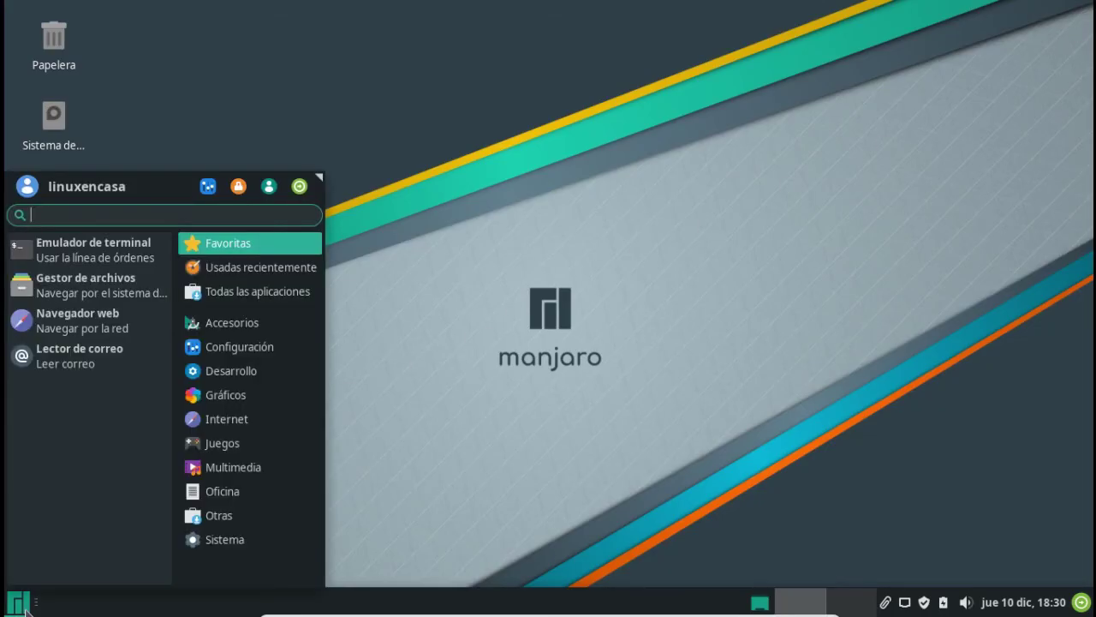
{"action": "left_click", "coordinate": [239, 470]}
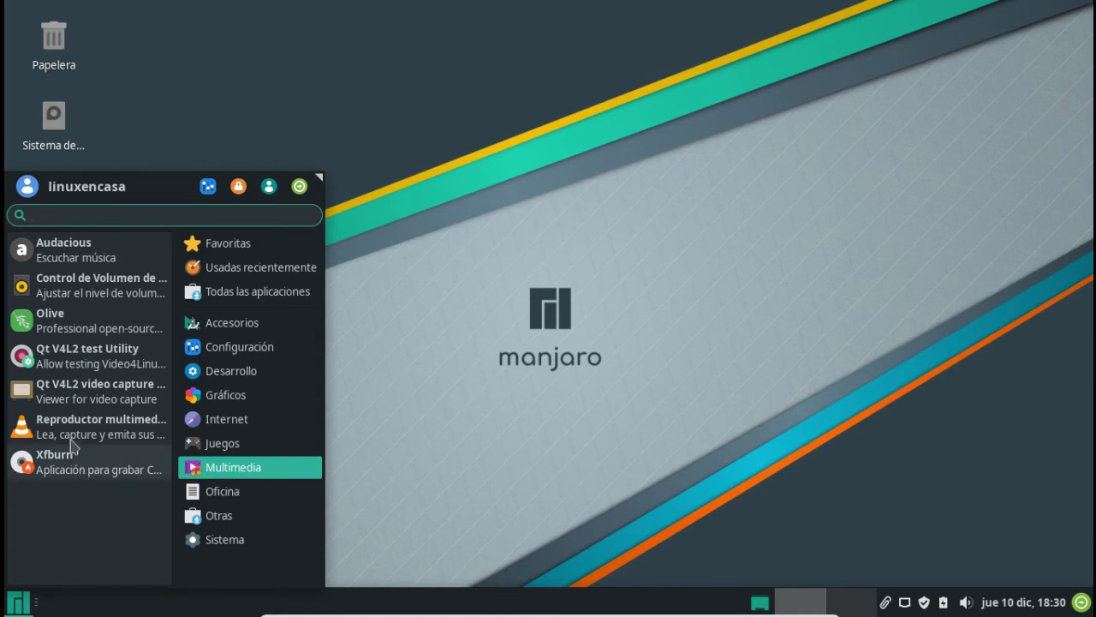
{"action": "left_click", "coordinate": [66, 328]}
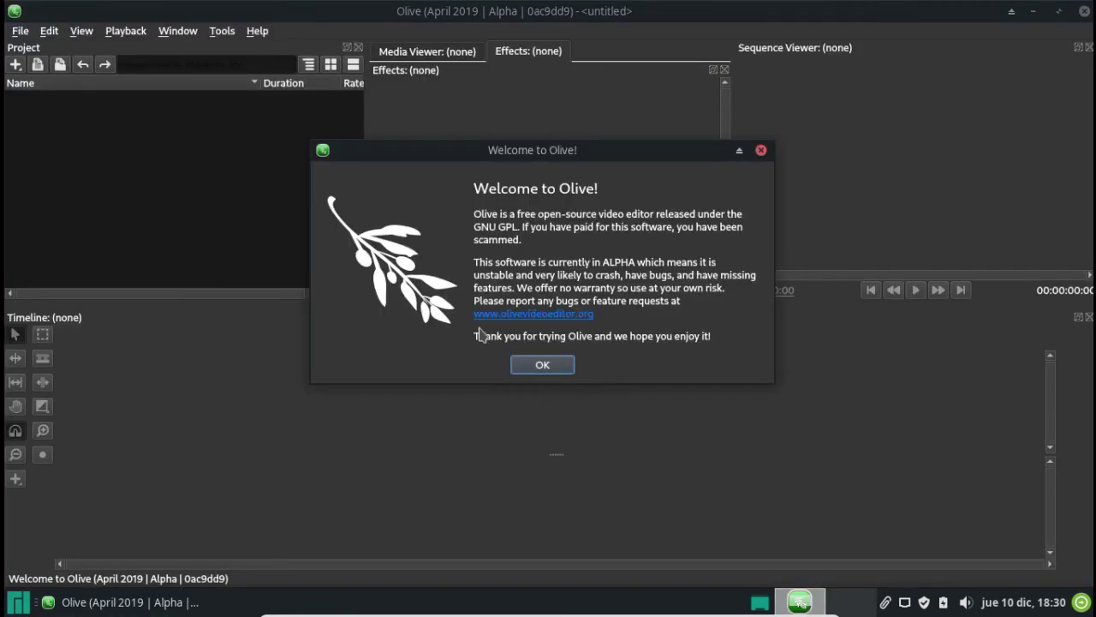
{"action": "left_click", "coordinate": [543, 363]}
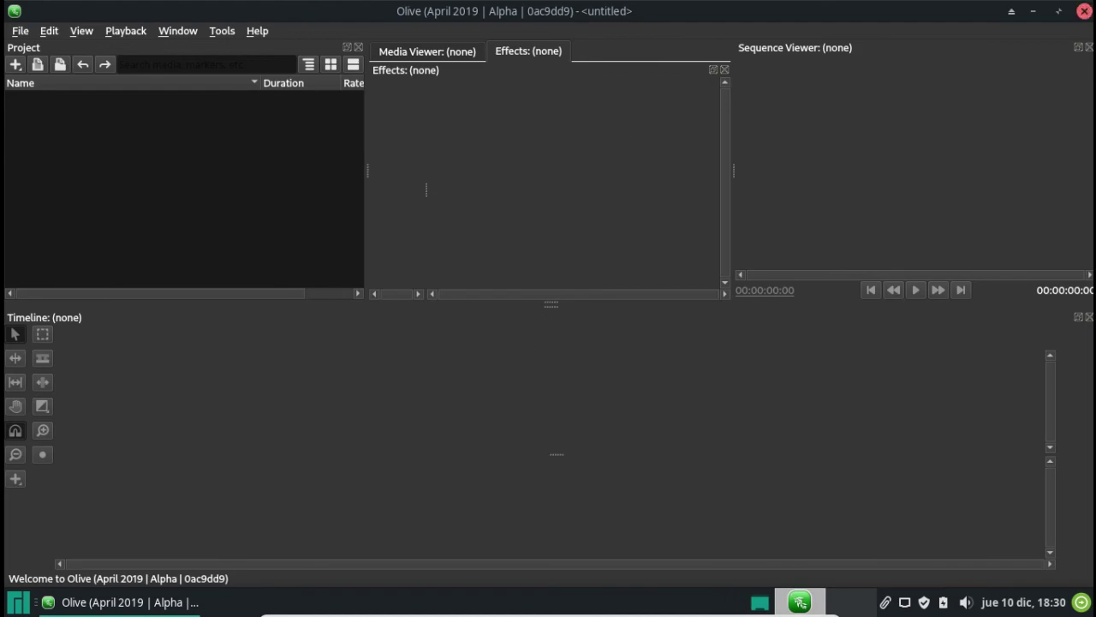
{"action": "left_click", "coordinate": [1085, 11]}
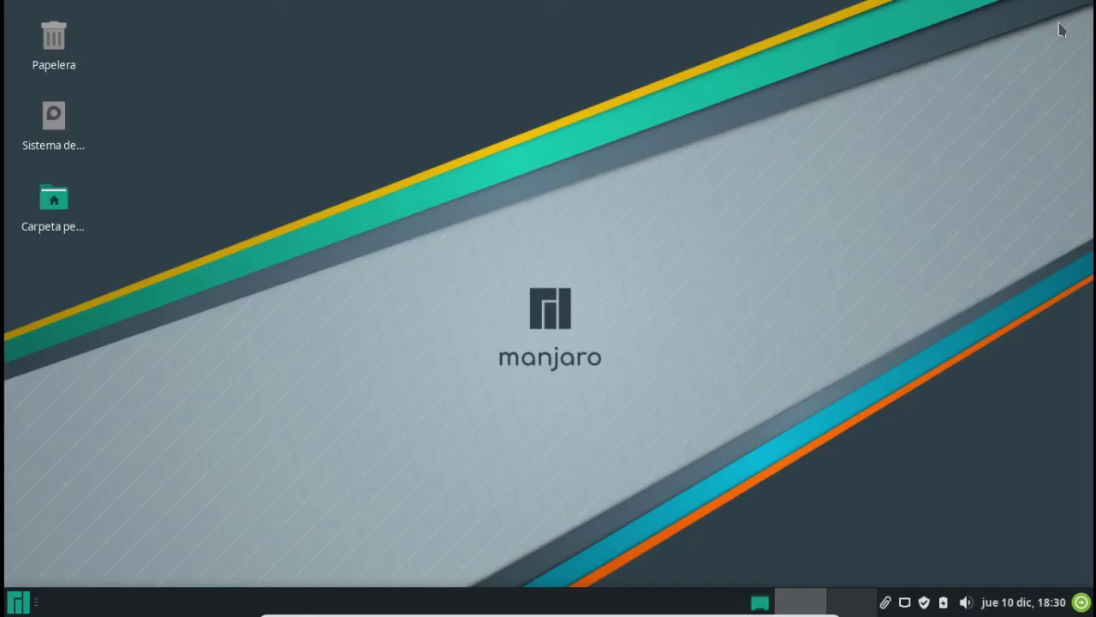
Launch Timeshift from the recently used applications, authenticating with the account password.
{"action": "left_click", "coordinate": [16, 606]}
{"action": "left_click", "coordinate": [248, 271]}
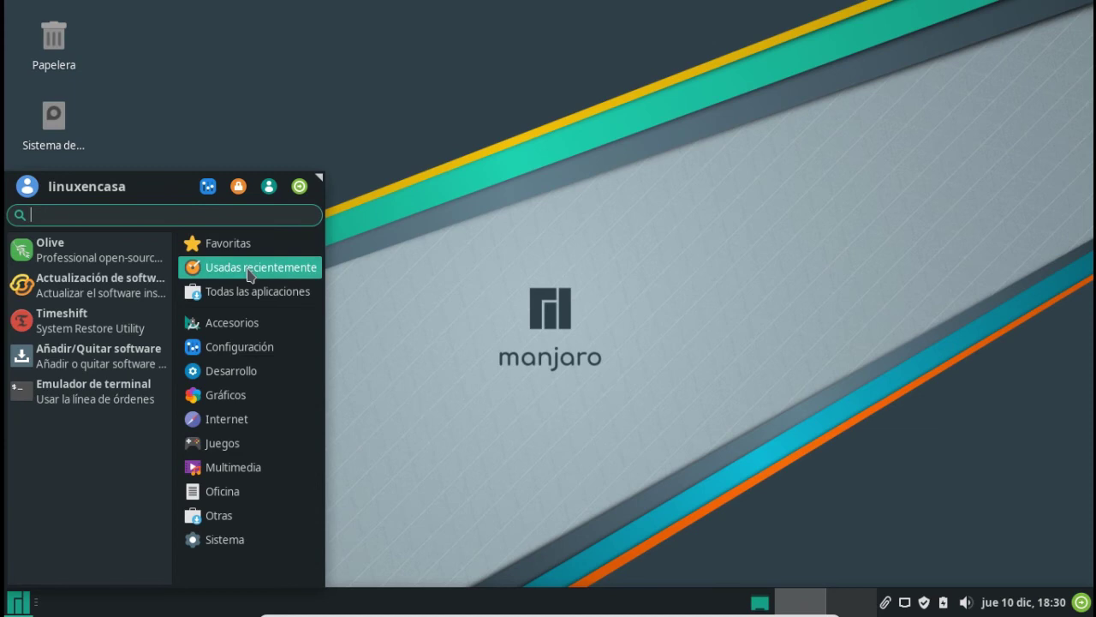
{"action": "left_click", "coordinate": [44, 324]}
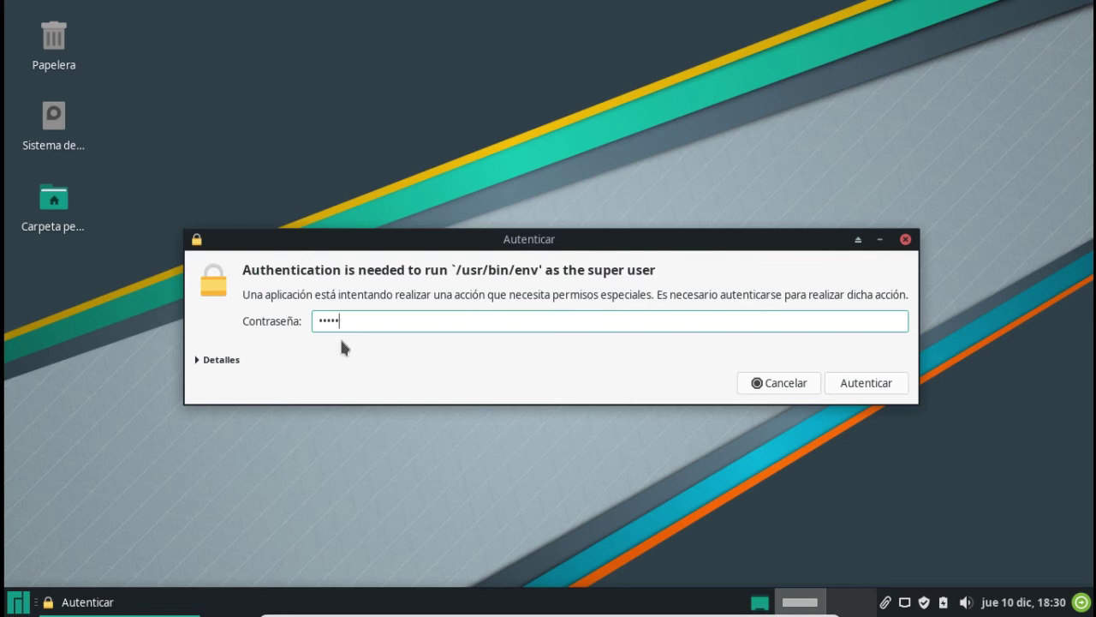
{"action": "key", "text": "Return"}
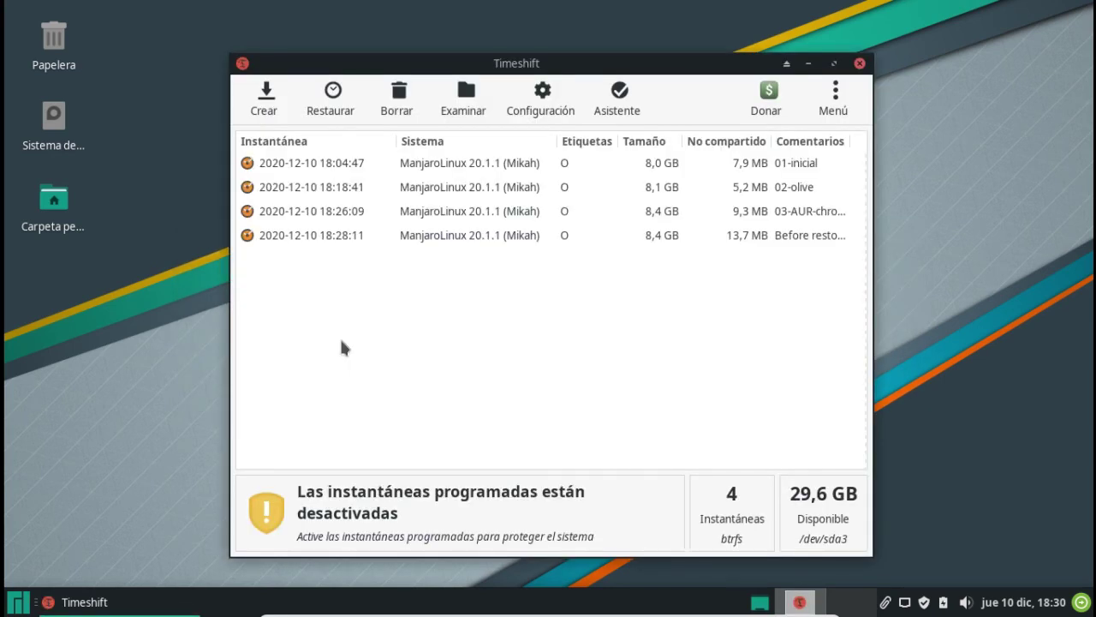
Restore the snapshot commented 01-inicial, maximize the snapshot list to read the comments and close Timeshift.
{"action": "left_click", "coordinate": [535, 163]}
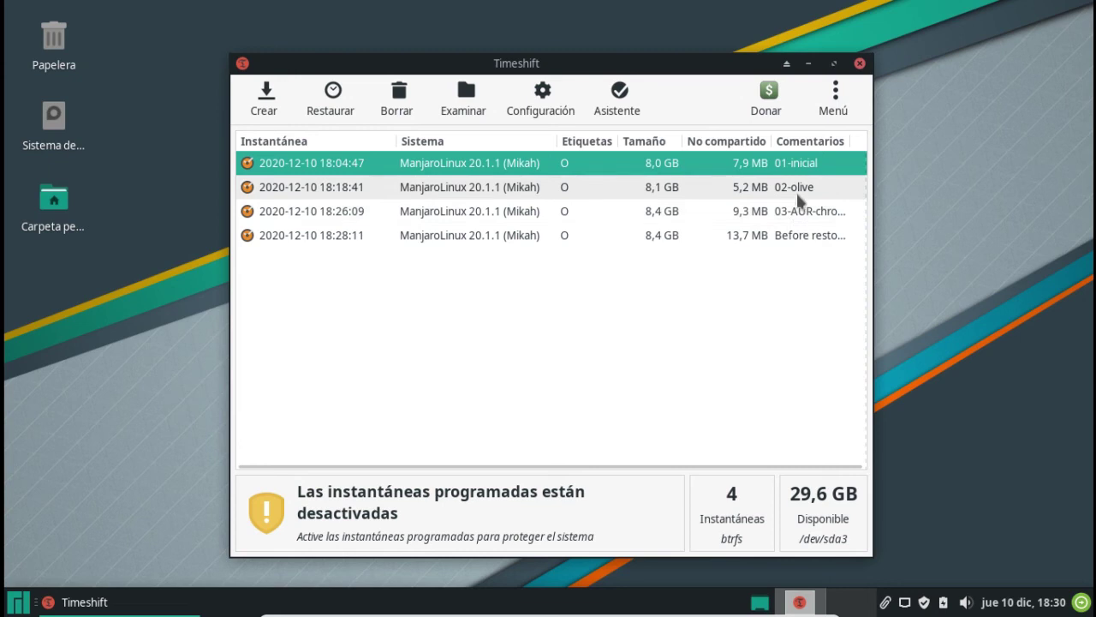
{"action": "left_click", "coordinate": [332, 96]}
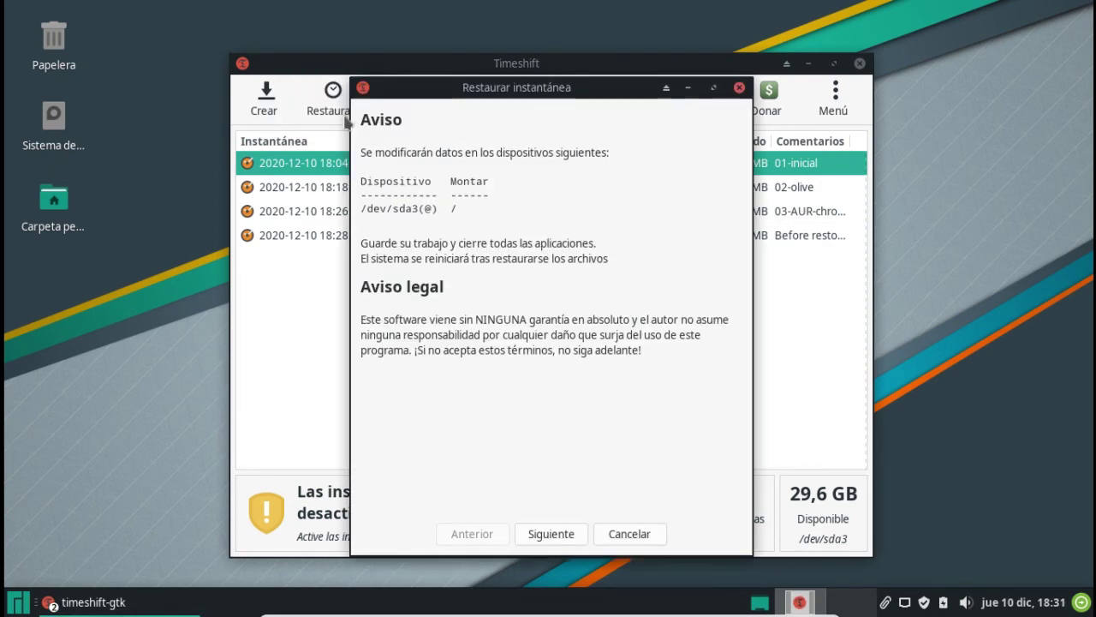
{"action": "left_click", "coordinate": [550, 534]}
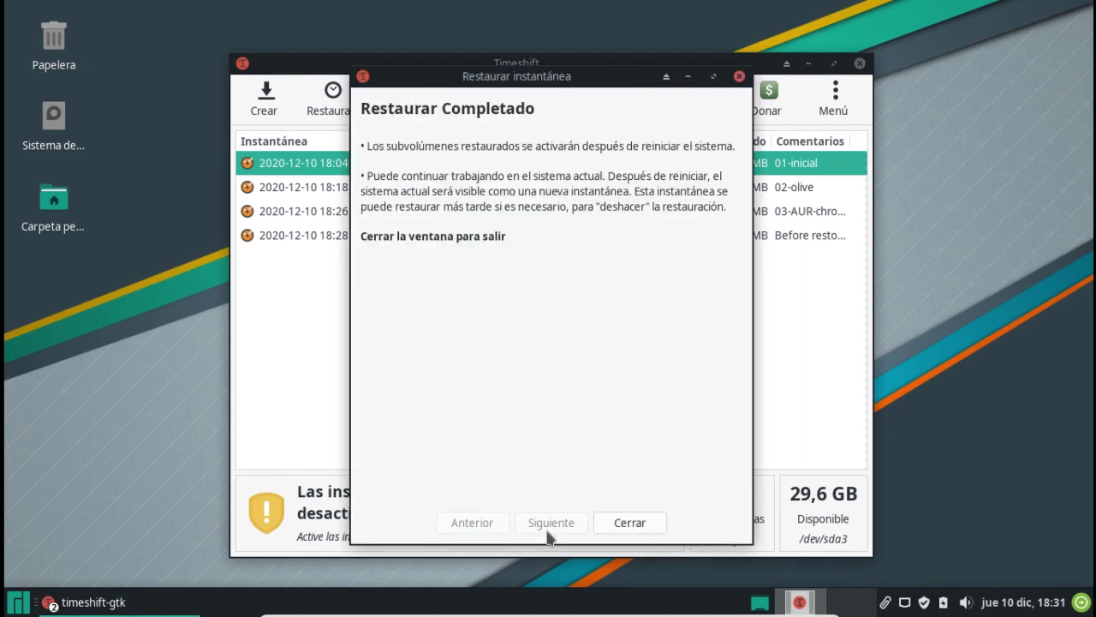
{"action": "left_click", "coordinate": [628, 523]}
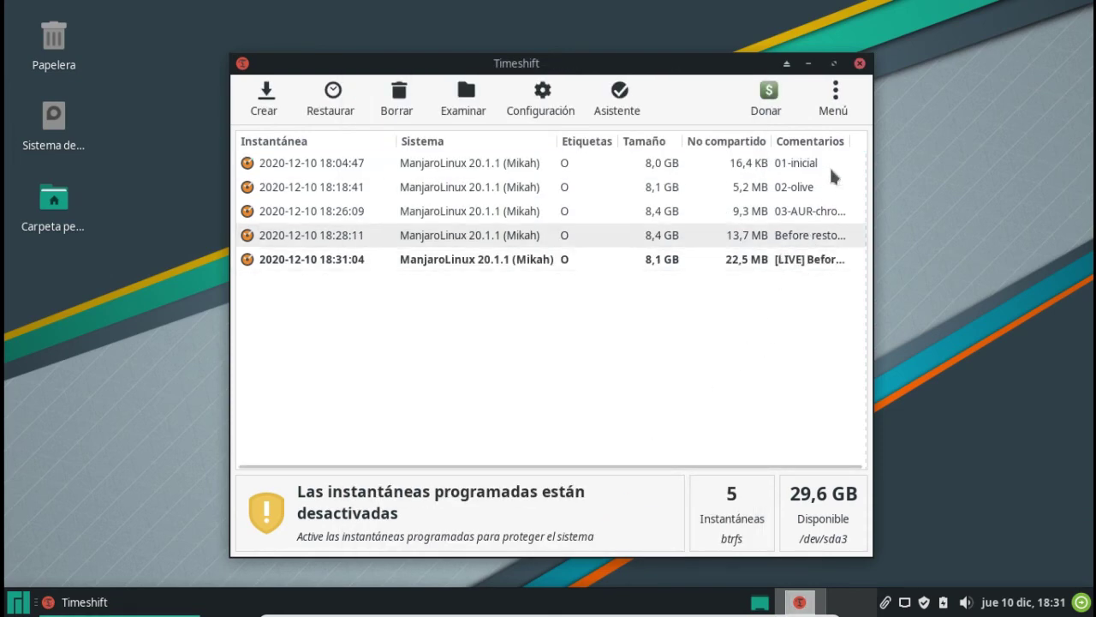
{"action": "left_click", "coordinate": [827, 65]}
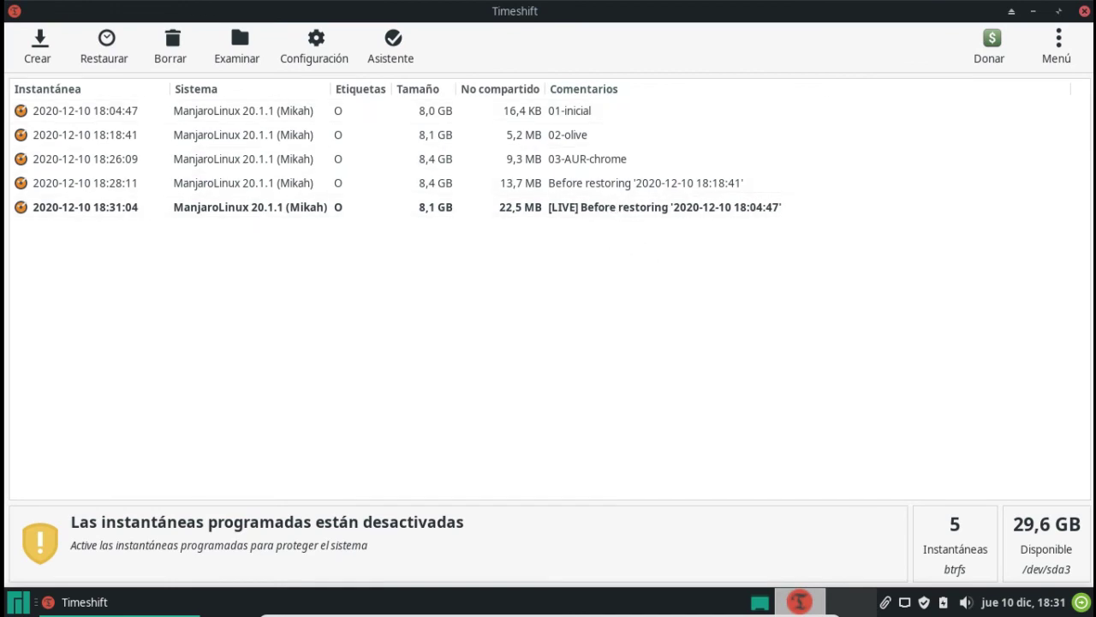
{"action": "left_click", "coordinate": [1085, 10]}
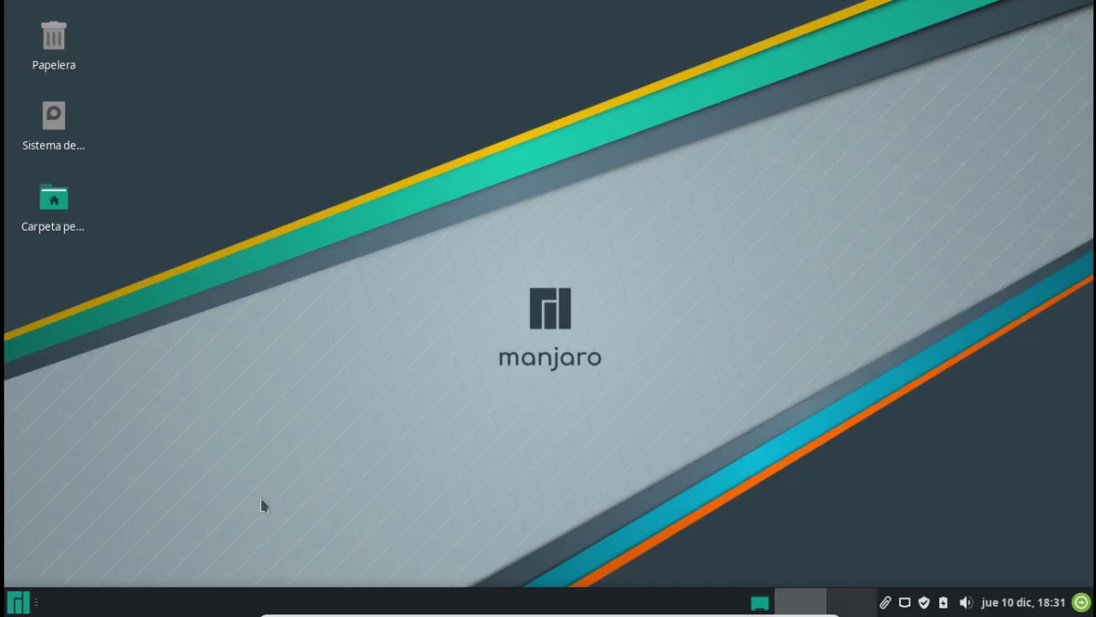
Restart the system to activate the restored 01-inicial snapshot and log in with the account password.
{"action": "left_click", "coordinate": [25, 604]}
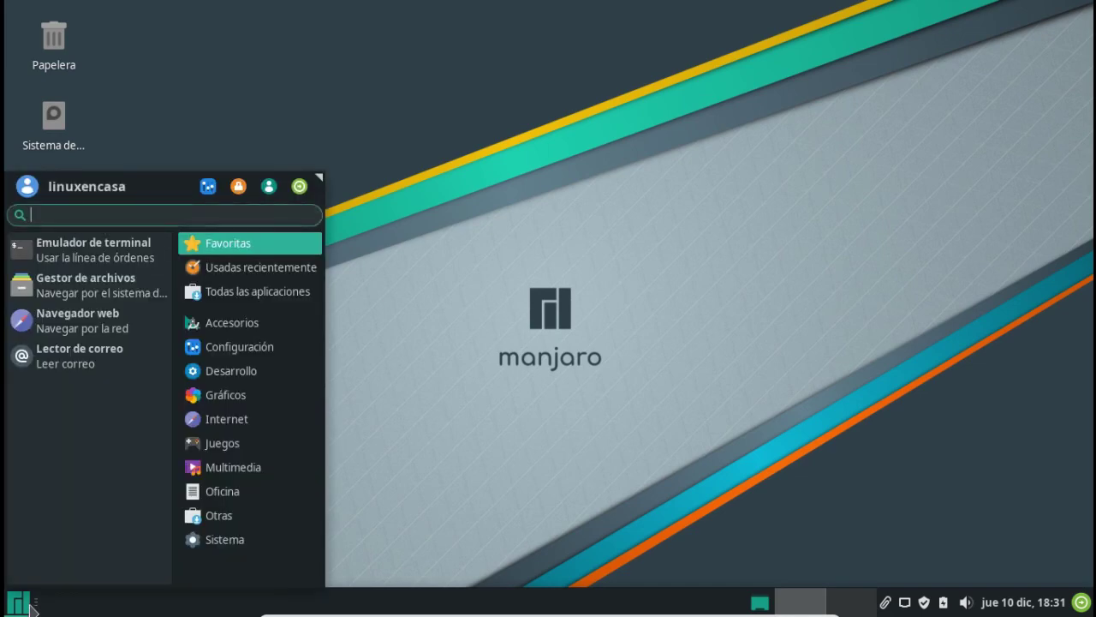
{"action": "left_click", "coordinate": [299, 186]}
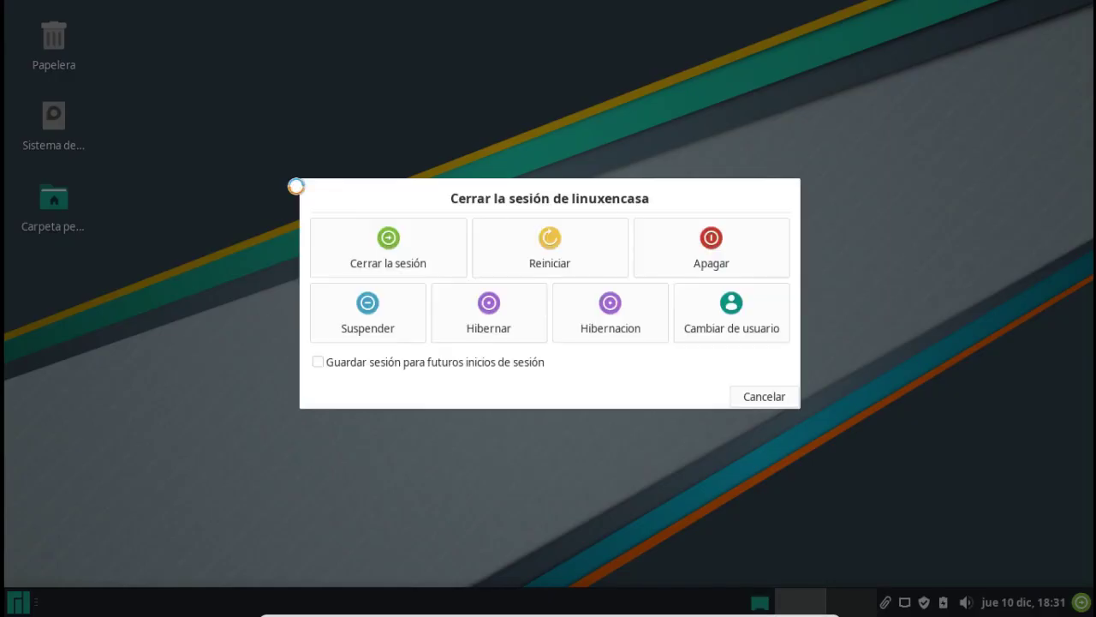
{"action": "left_click", "coordinate": [568, 257]}
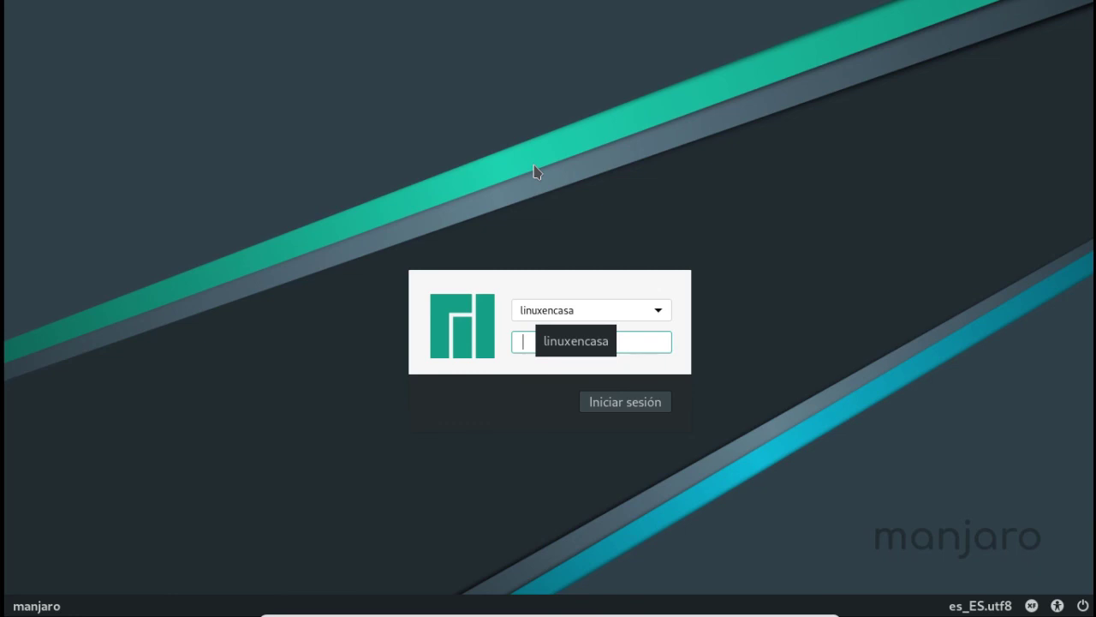
{"action": "type", "text": "********"}
{"action": "key", "text": "Return"}
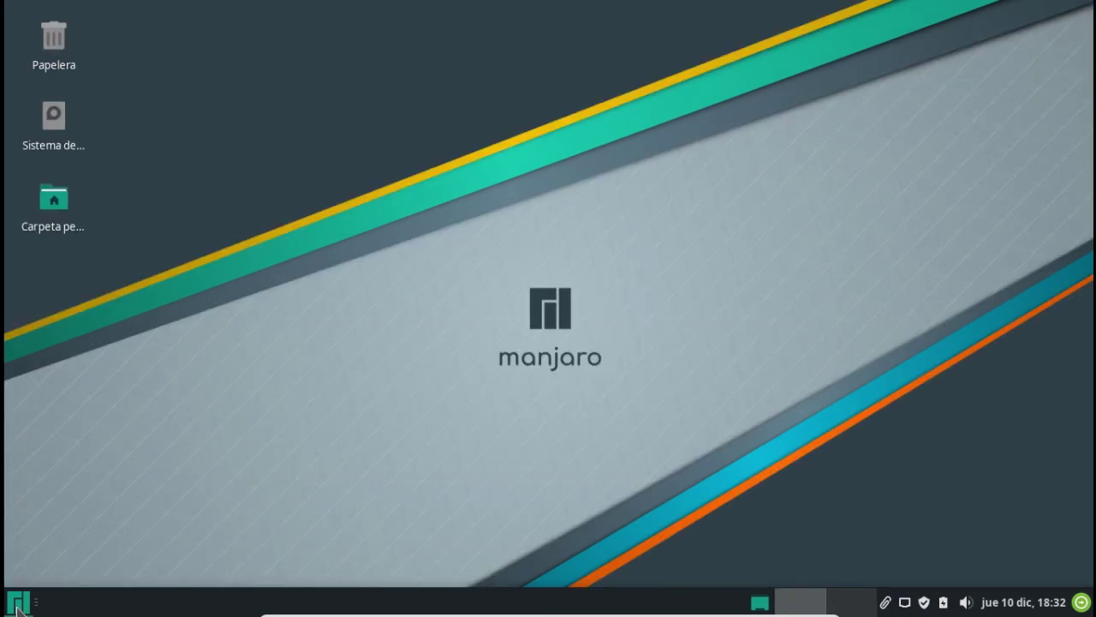
Check the Internet and Multimedia applications for Google Chrome and Olive after the 01-inicial restore.
{"action": "left_click", "coordinate": [29, 603]}
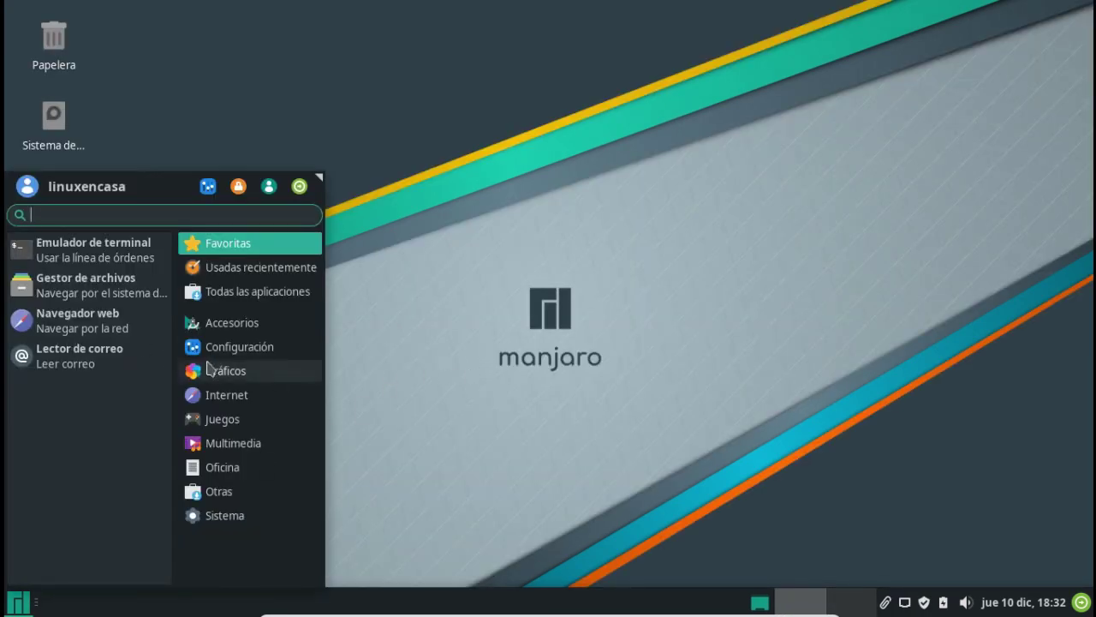
{"action": "left_click", "coordinate": [210, 397]}
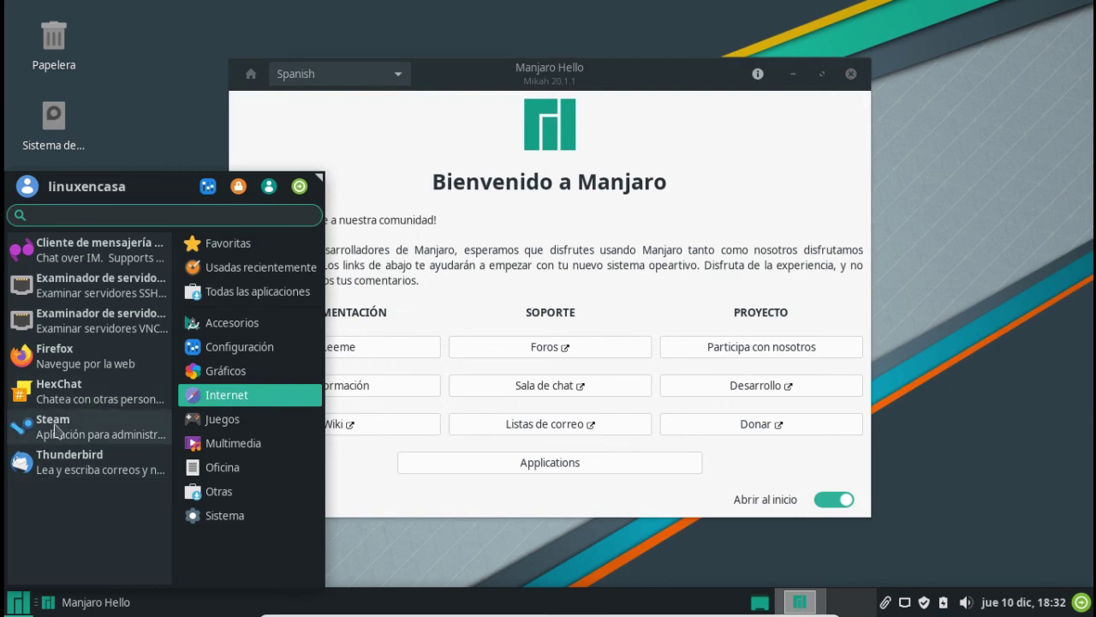
{"action": "left_click", "coordinate": [230, 444]}
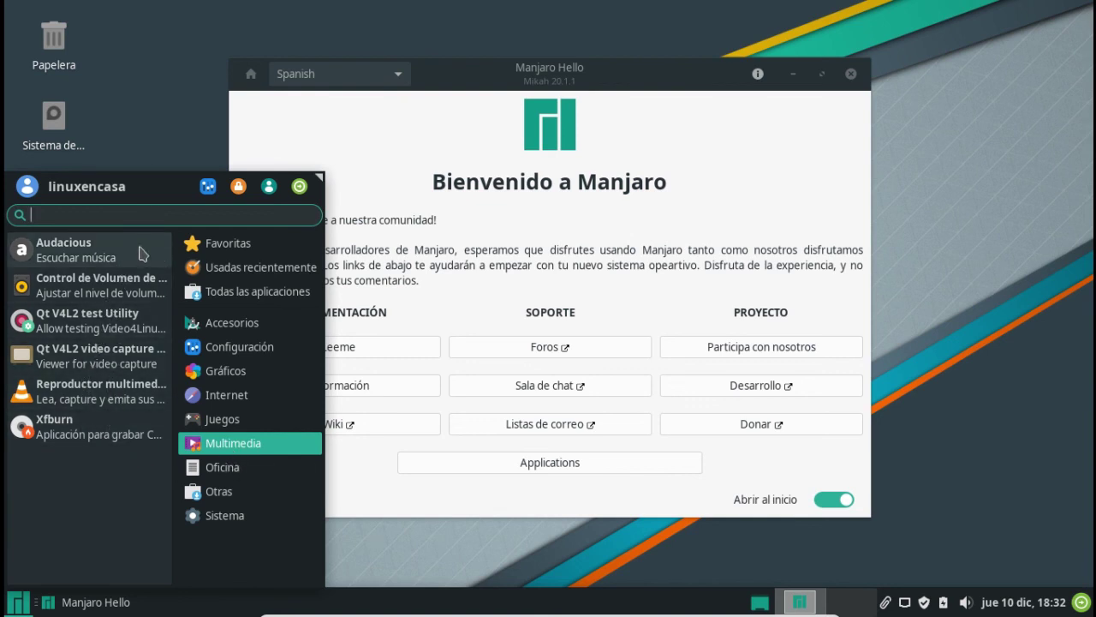
Reopen Timeshift from the recently used applications, entering the account password to authenticate.
{"action": "left_click", "coordinate": [254, 268]}
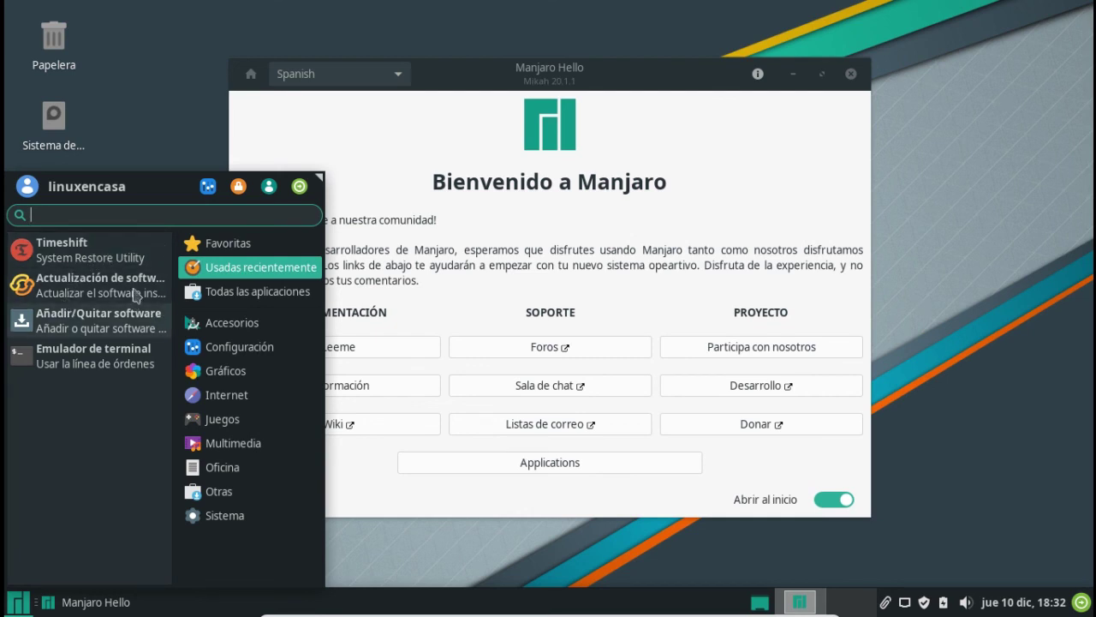
{"action": "left_click", "coordinate": [65, 250]}
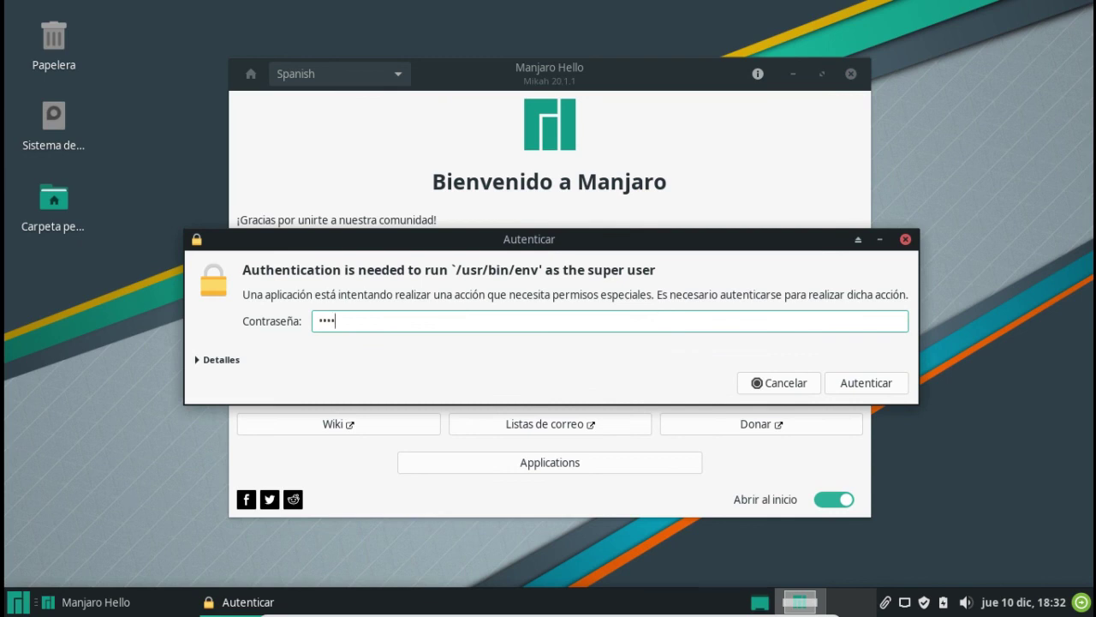
{"action": "key", "text": "Return"}
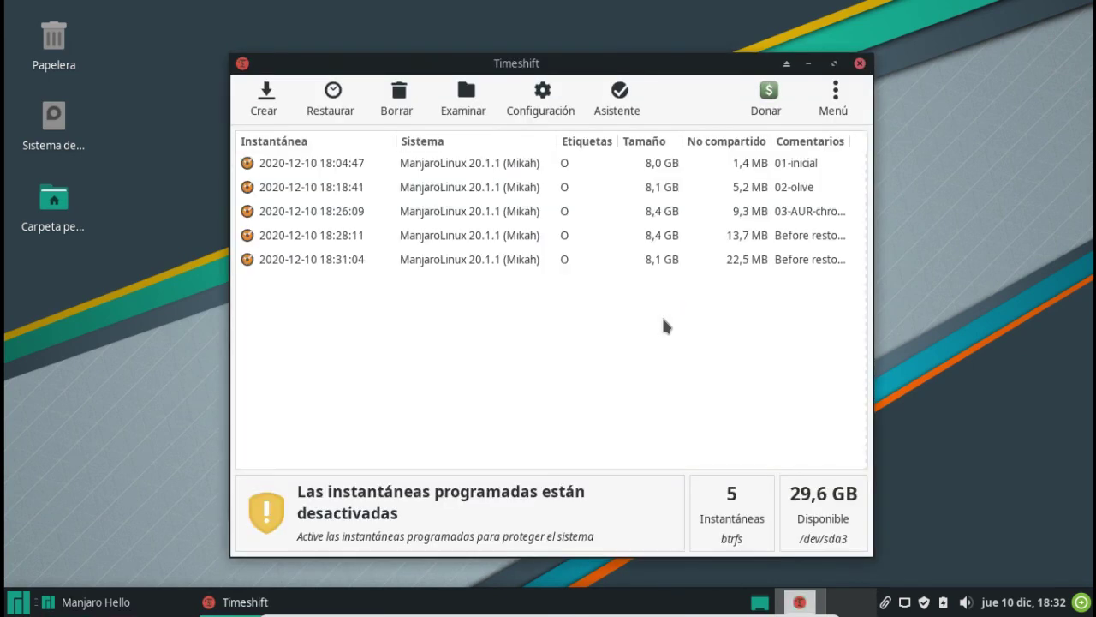
Maximize the snapshot list and start restoring the snapshot commented 03-AUR-chrome.
{"action": "left_click", "coordinate": [834, 64]}
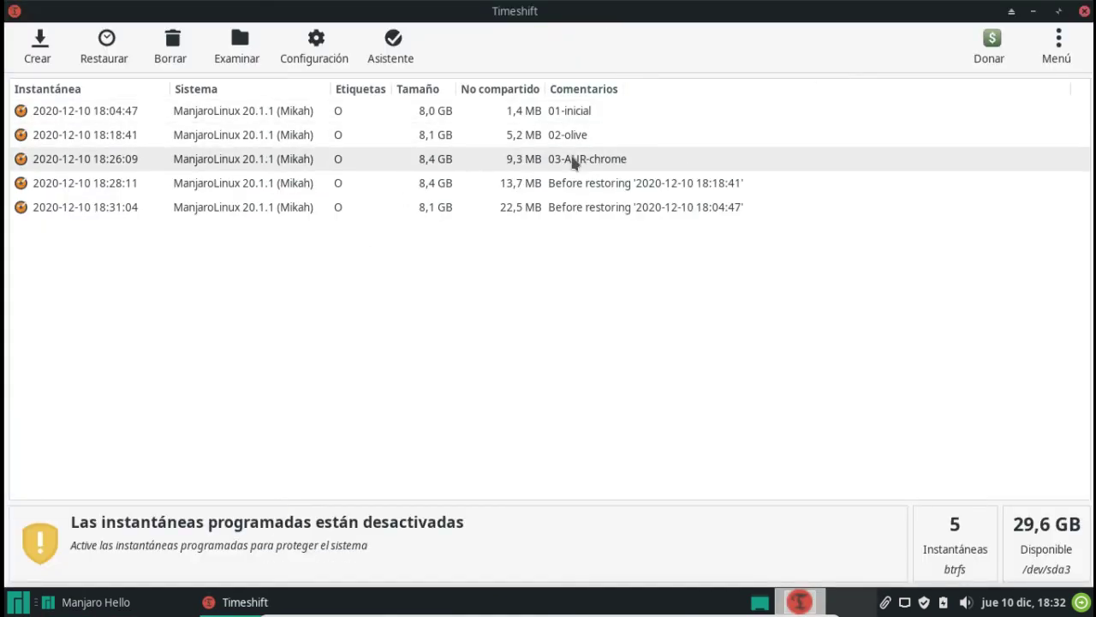
{"action": "left_click", "coordinate": [574, 163]}
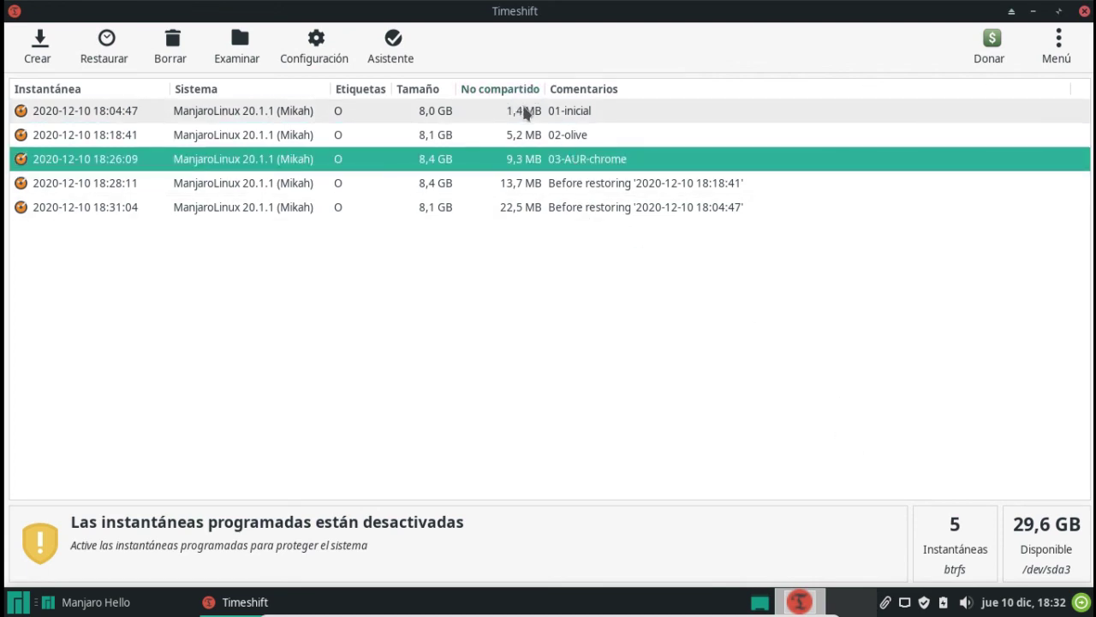
{"action": "left_click", "coordinate": [110, 48]}
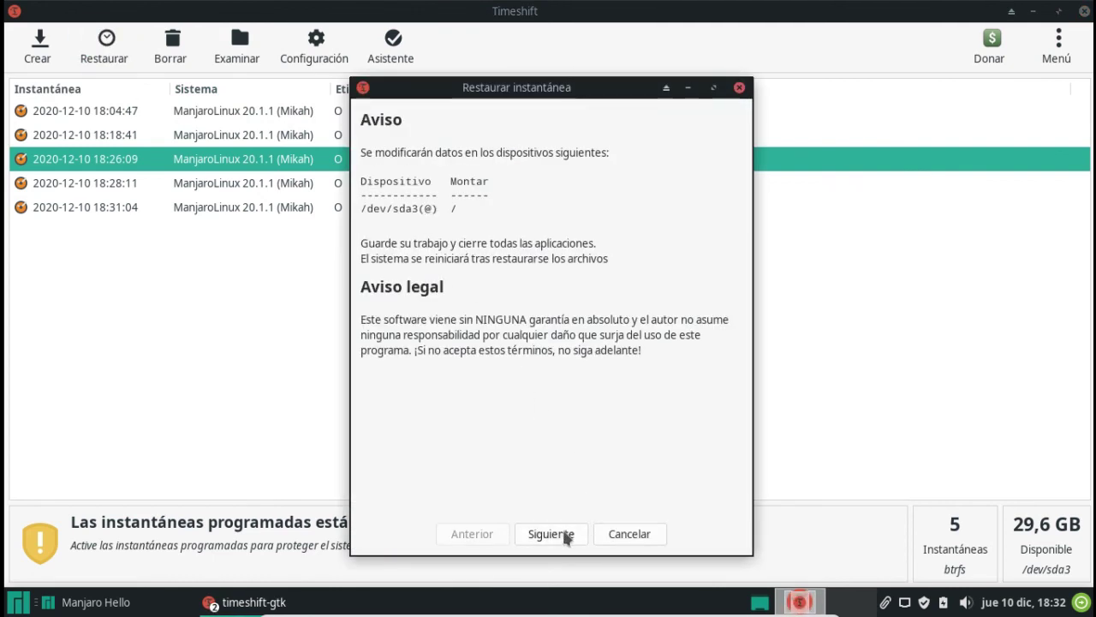